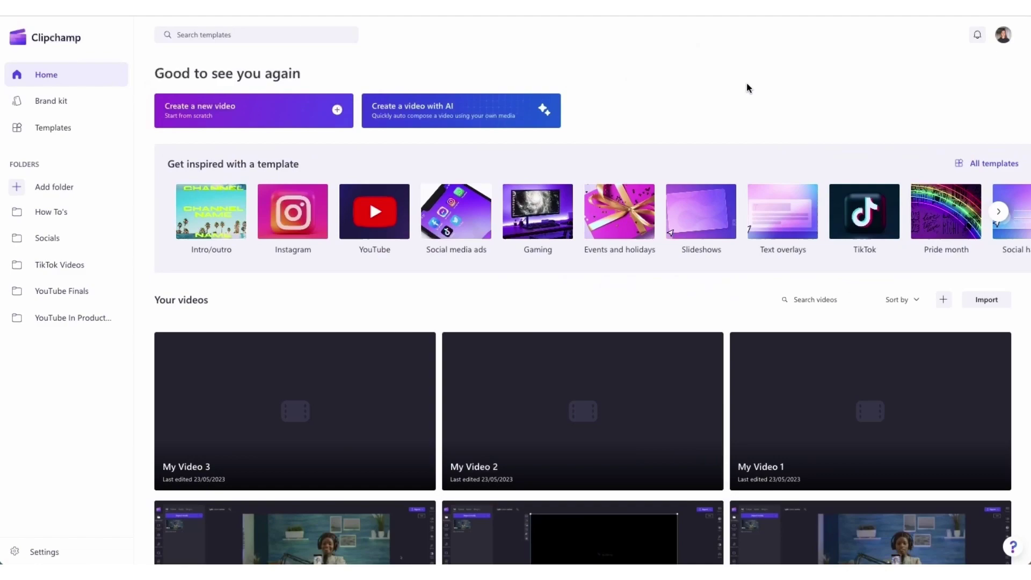
# Start a new video and import all seven travel clips from the Tutorial folder.
pyautogui.click(205, 108)
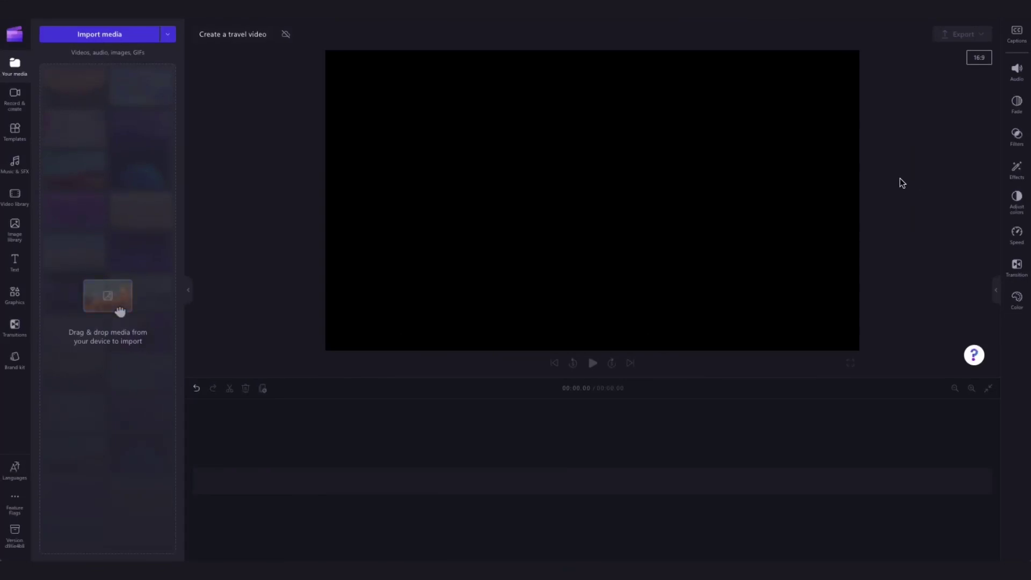
pyautogui.click(145, 42)
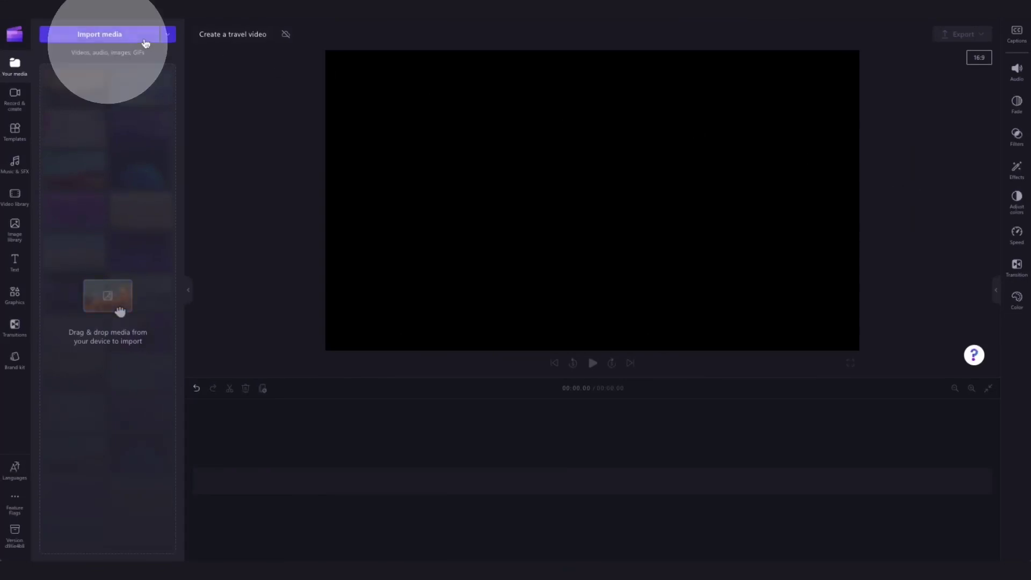
pyautogui.click(110, 38)
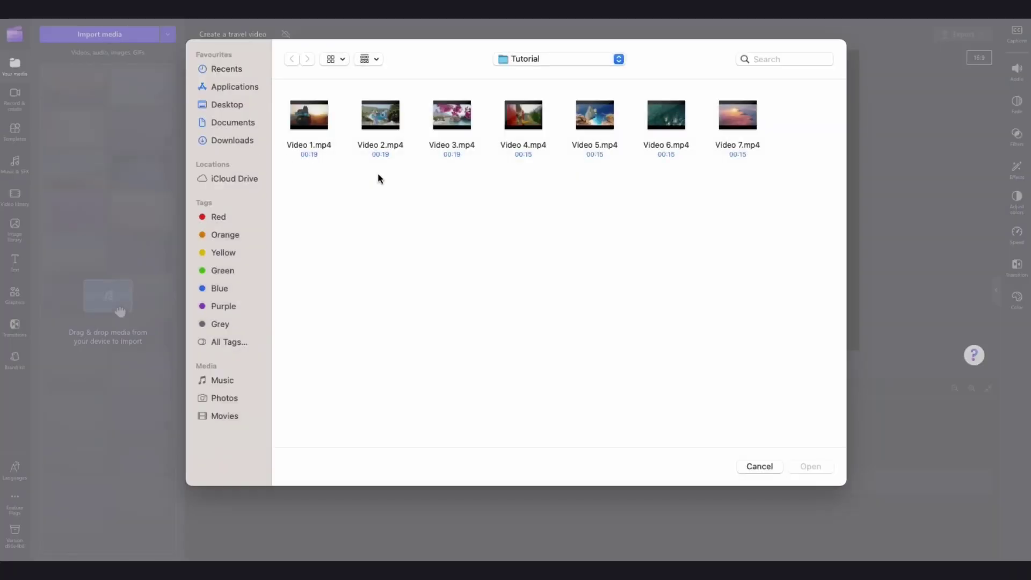
pyautogui.press('super+a')
pyautogui.click(809, 467)
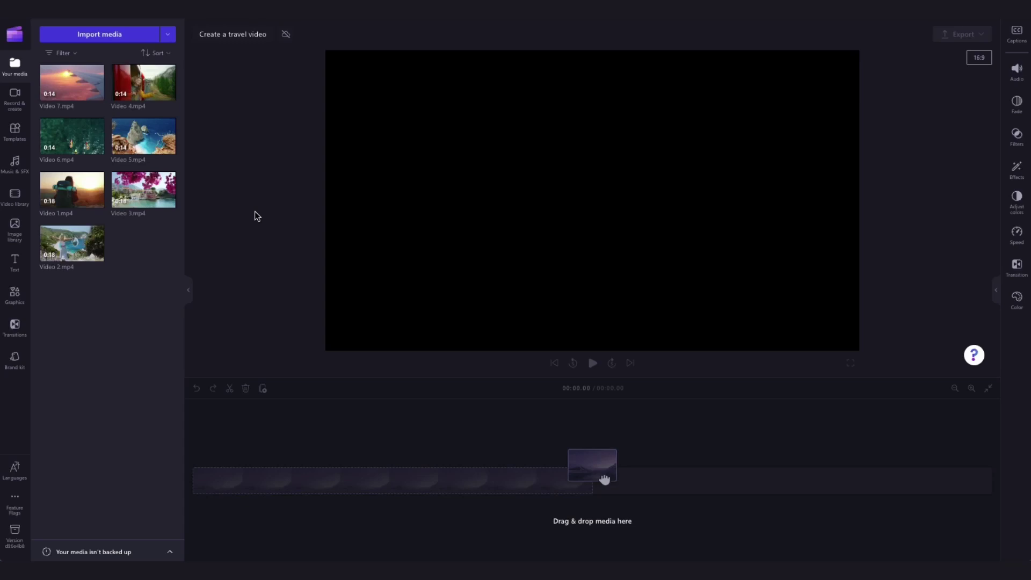
# Switch the project aspect ratio from 16:9 to portrait 9:16.
pyautogui.click(982, 57)
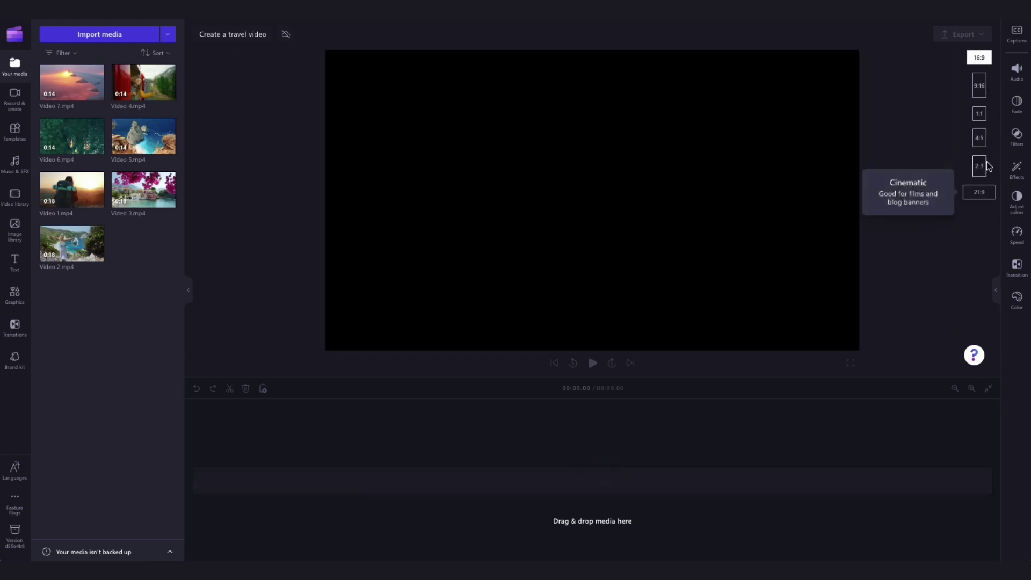
pyautogui.click(979, 89)
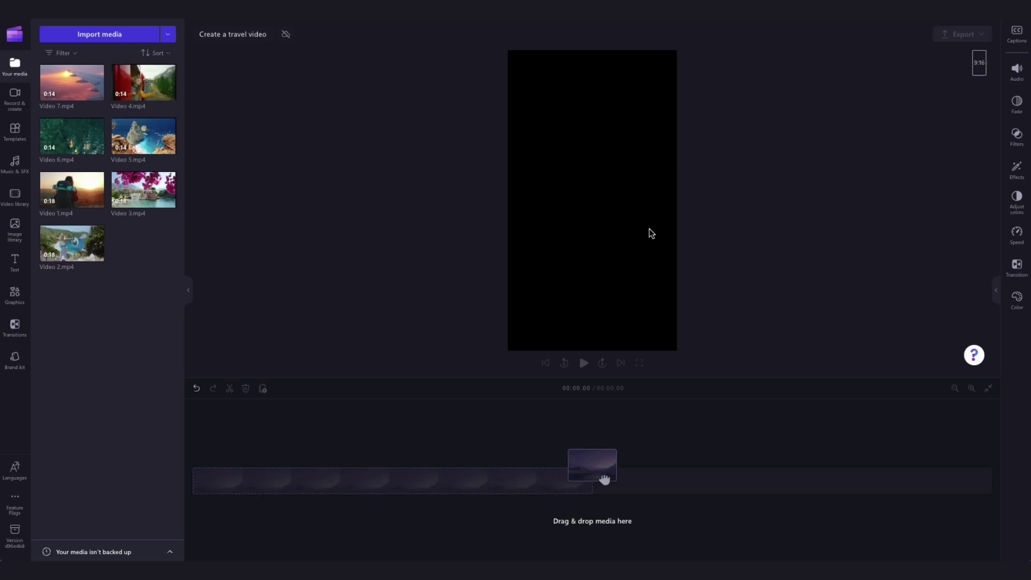
# Place Video 2 on the timeline, then append Videos 3, 4, 6, 1, 5 and 7.
pyautogui.click(72, 232)
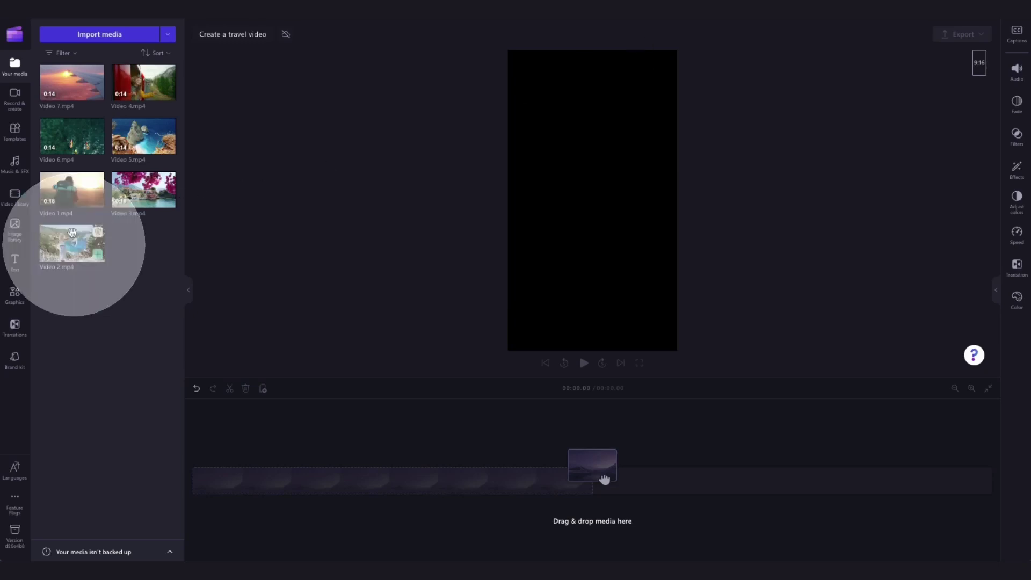
pyautogui.moveTo(61, 242); pyautogui.dragTo(223, 484)
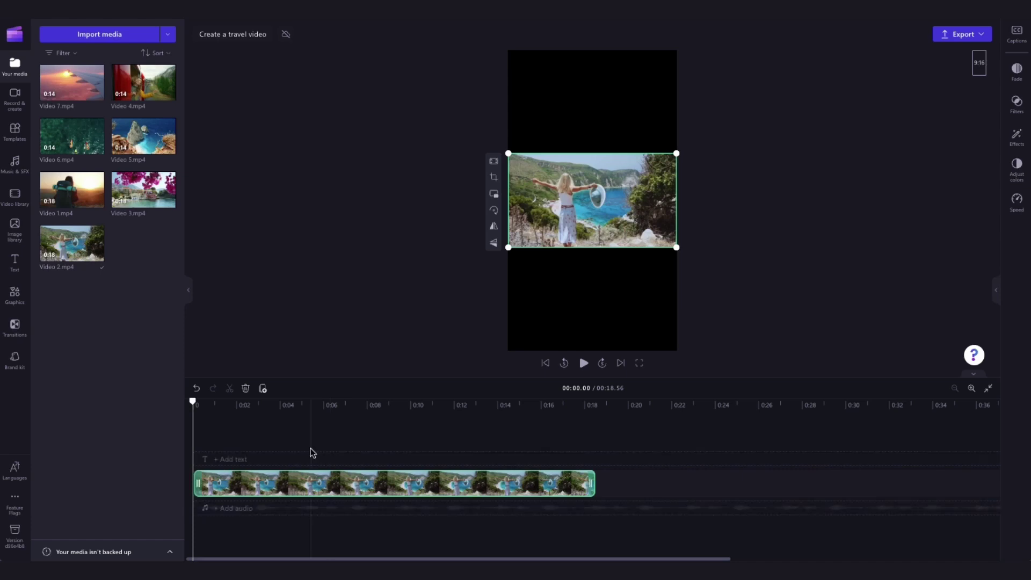
pyautogui.click(166, 202)
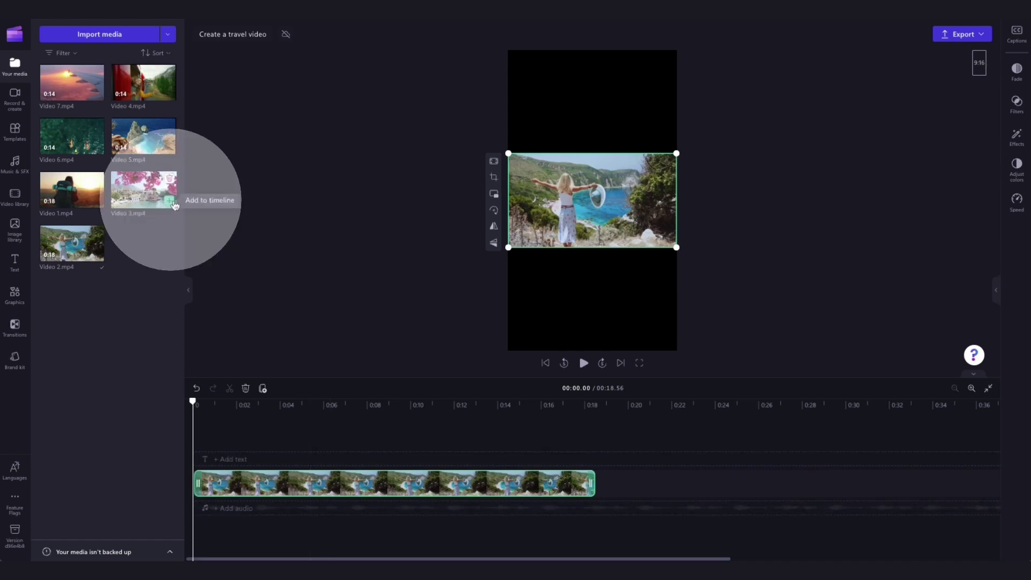
pyautogui.click(169, 94)
pyautogui.click(98, 148)
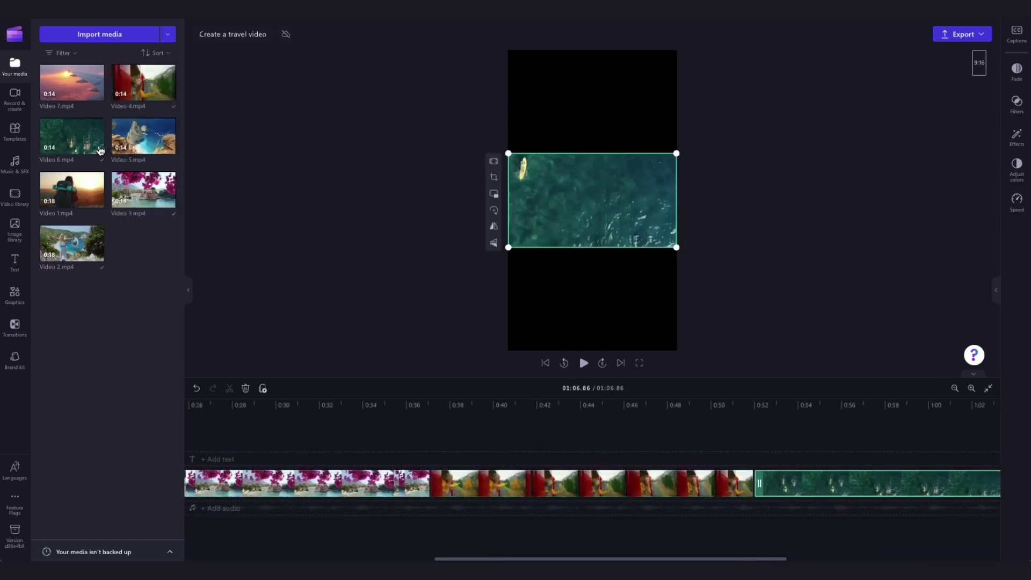
pyautogui.click(97, 203)
pyautogui.click(169, 149)
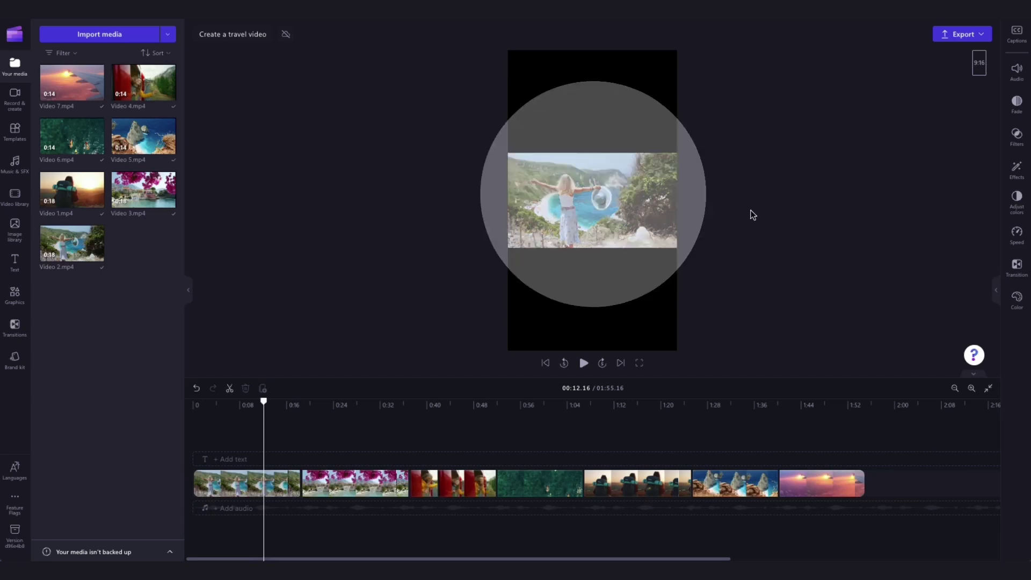
# Select the first clip on the timeline.
pyautogui.click(665, 160)
pyautogui.click(532, 250)
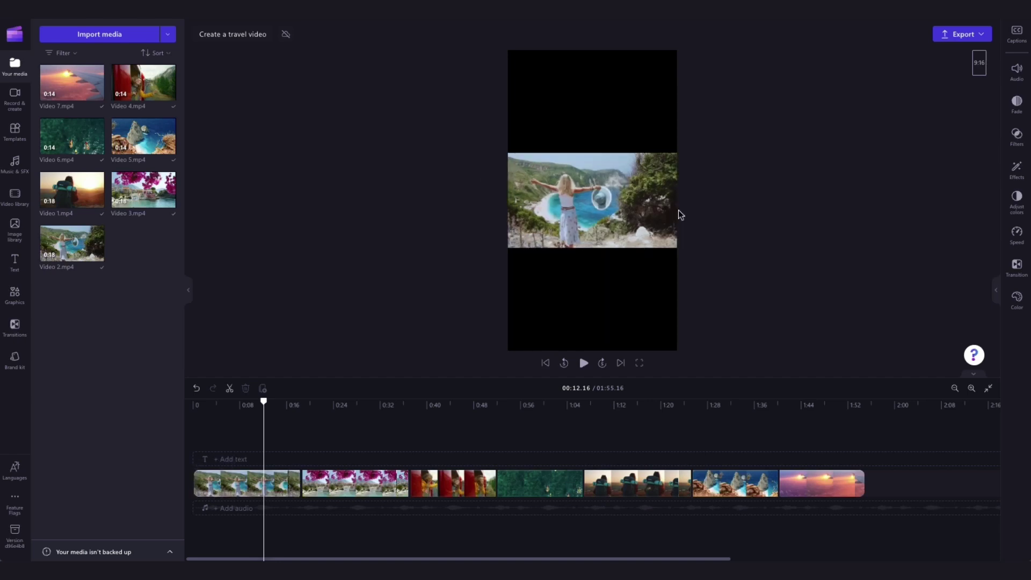
pyautogui.click(257, 483)
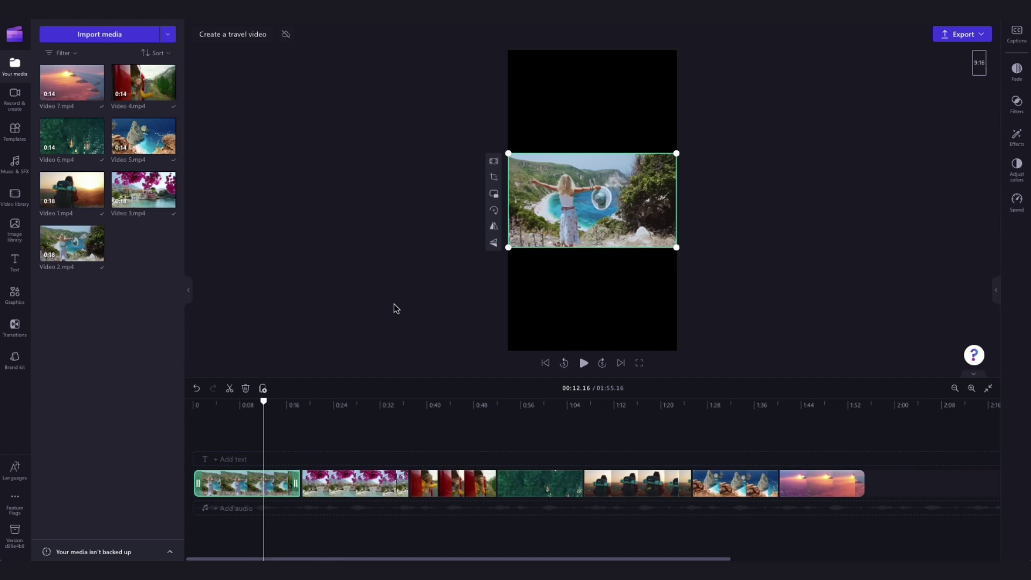
# Make the first three clips fill the frame, recentring the woman and shifting the third clip right.
pyautogui.click(493, 161)
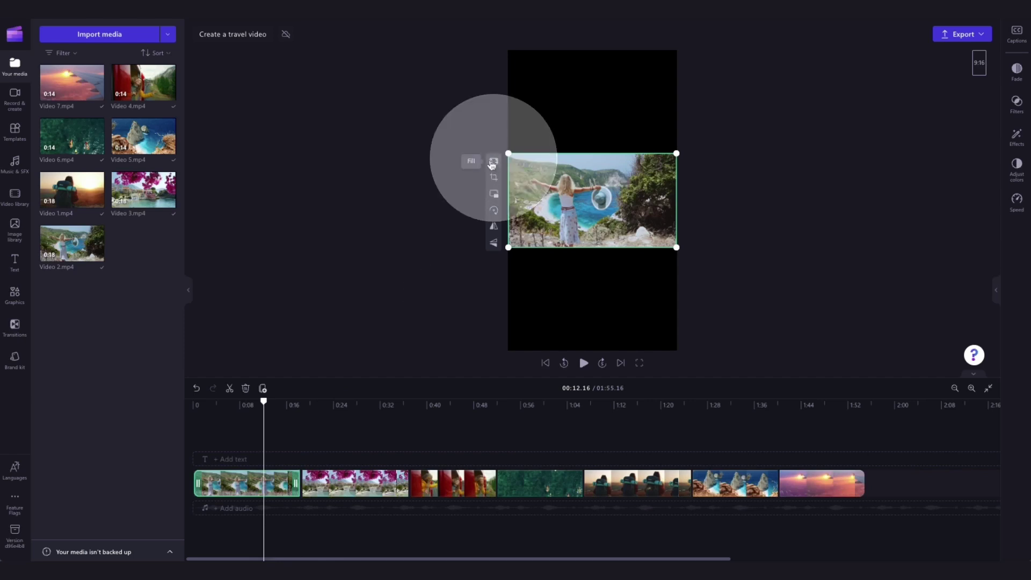
pyautogui.click(493, 161)
pyautogui.moveTo(483, 161); pyautogui.dragTo(540, 162)
pyautogui.click(493, 161)
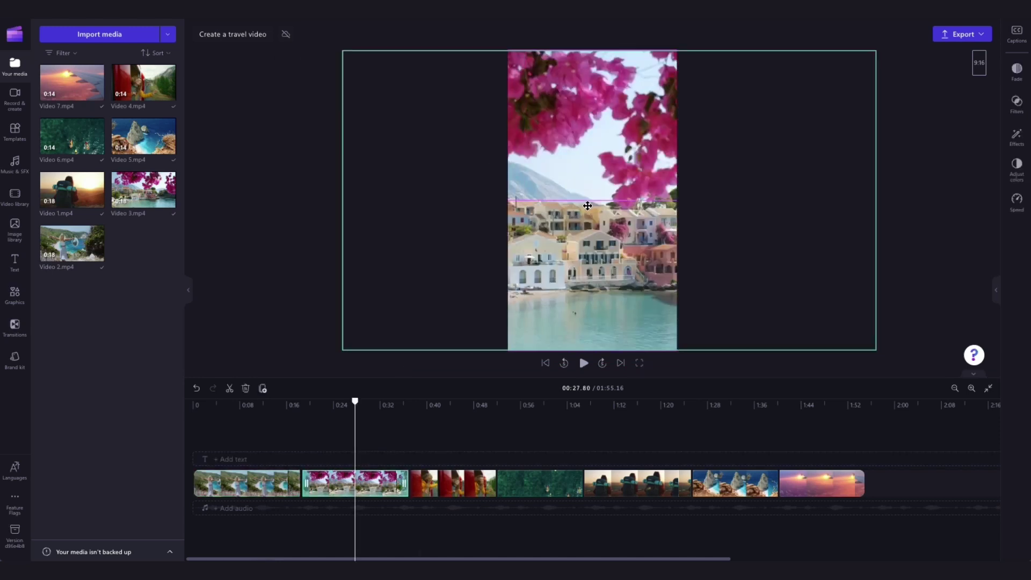
pyautogui.click(448, 483)
pyautogui.click(496, 159)
pyautogui.moveTo(555, 239)
pyautogui.mouseDown()
pyautogui.moveTo(619, 245)
pyautogui.moveTo(527, 241)
pyautogui.mouseUp()
# Switch the kayak, fifth and cliffs clips to Fill.
pyautogui.click(525, 484)
pyautogui.click(490, 162)
pyautogui.click(628, 483)
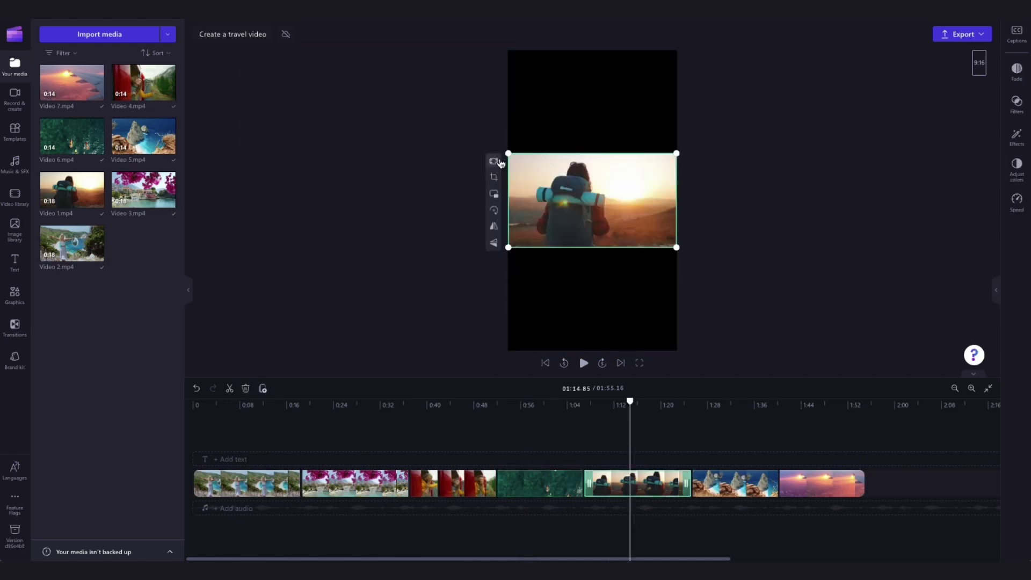
pyautogui.click(491, 161)
pyautogui.click(714, 483)
pyautogui.click(491, 161)
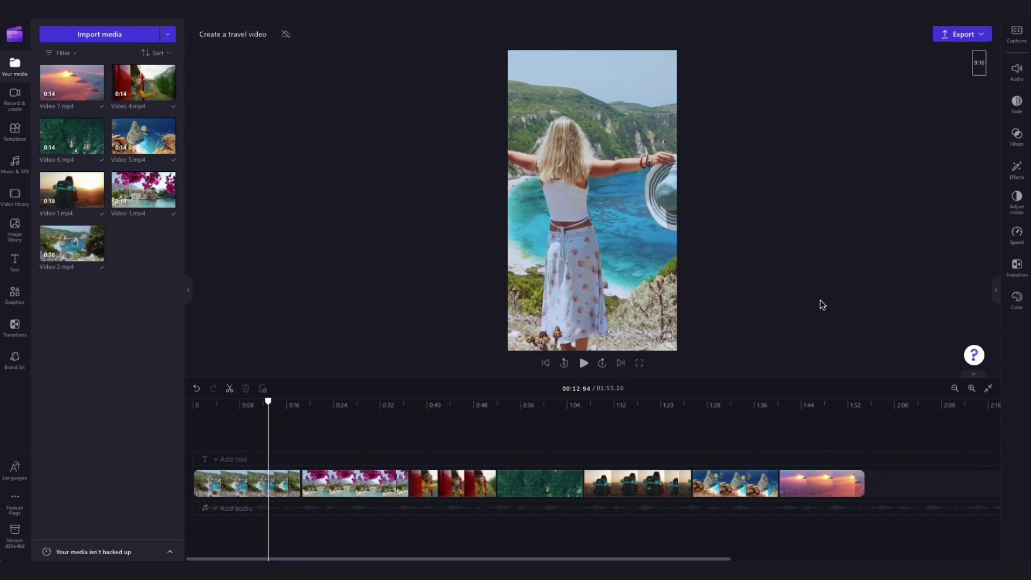
# Trim the first clip and Video 3, deleting the gaps left after them.
pyautogui.click(260, 485)
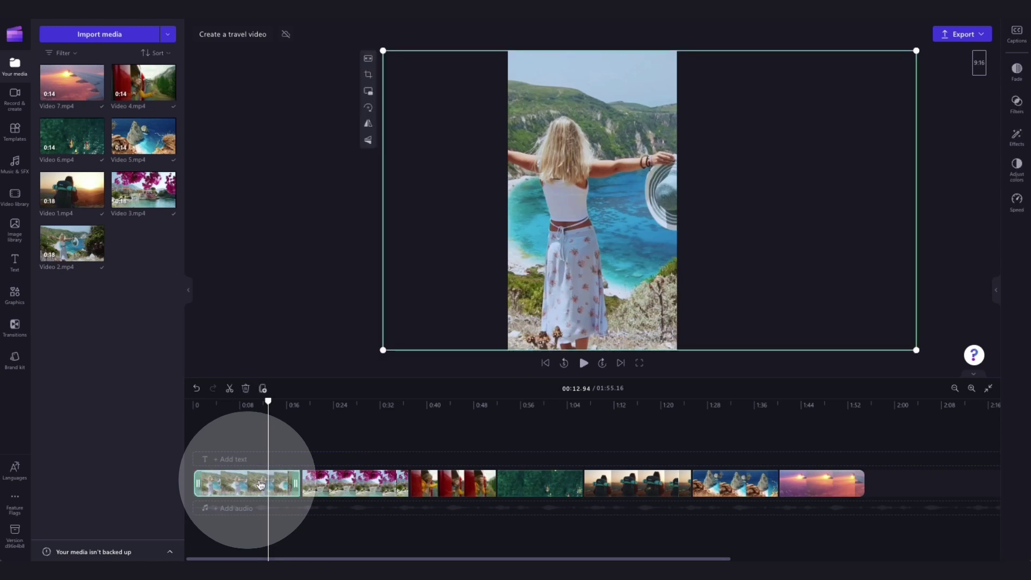
pyautogui.moveTo(295, 485); pyautogui.dragTo(211, 483)
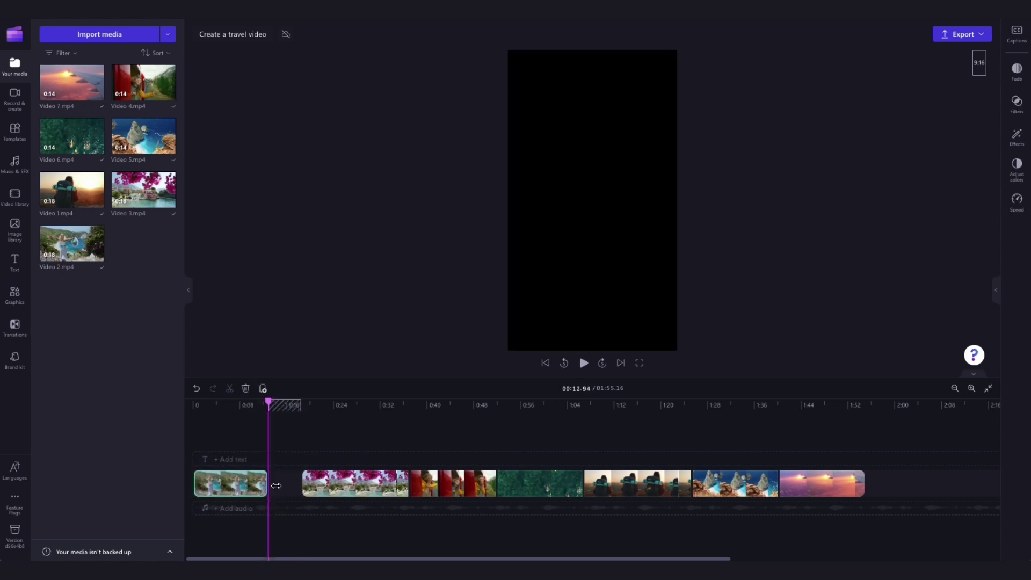
pyautogui.click(250, 489)
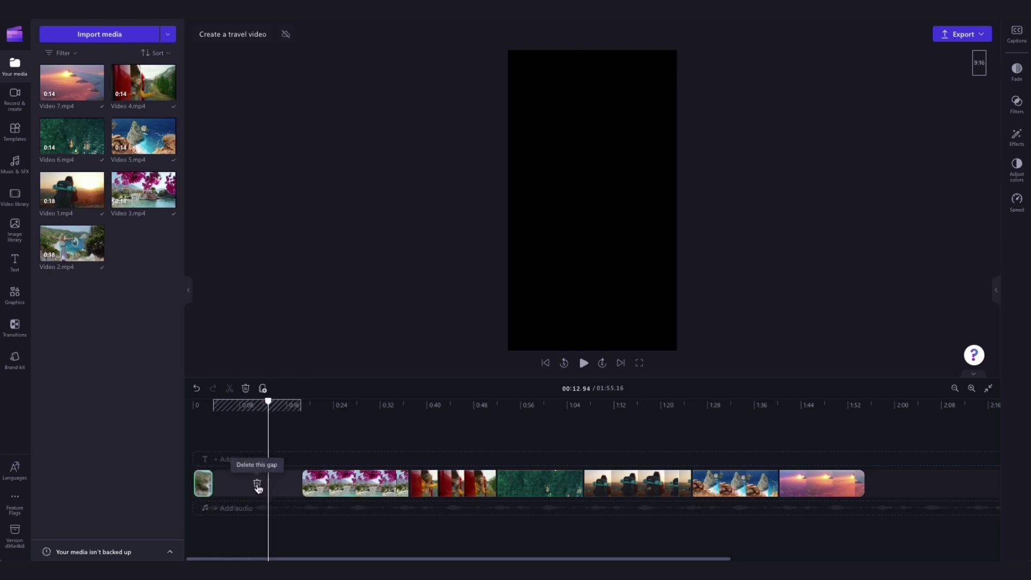
pyautogui.click(257, 486)
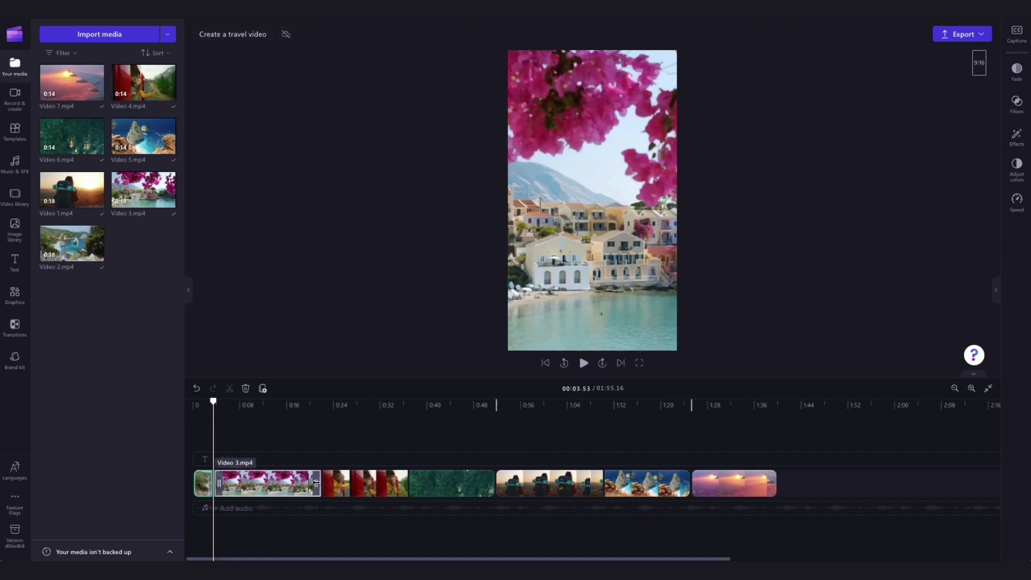
pyautogui.moveTo(316, 482); pyautogui.dragTo(302, 483)
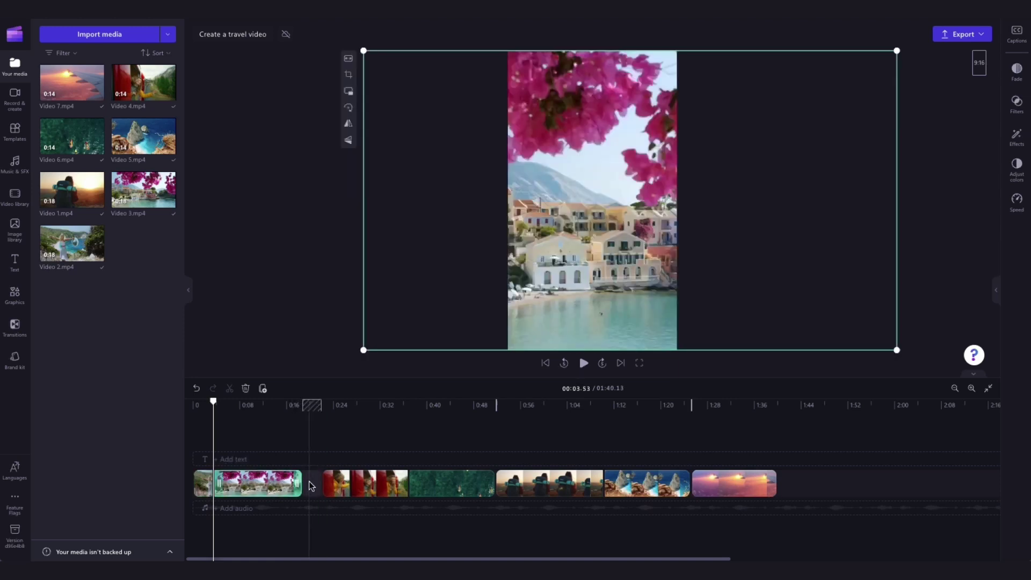
pyautogui.rightClick(315, 486)
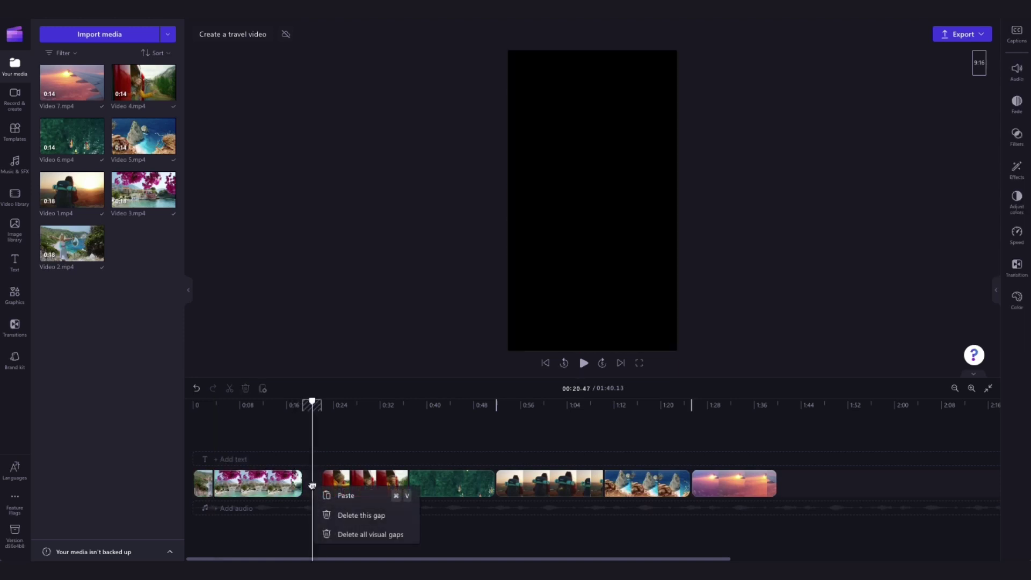
pyautogui.click(340, 517)
# Trim the first and last clips further, remove the remaining gap, and zoom to fit.
pyautogui.moveTo(301, 483); pyautogui.dragTo(227, 484)
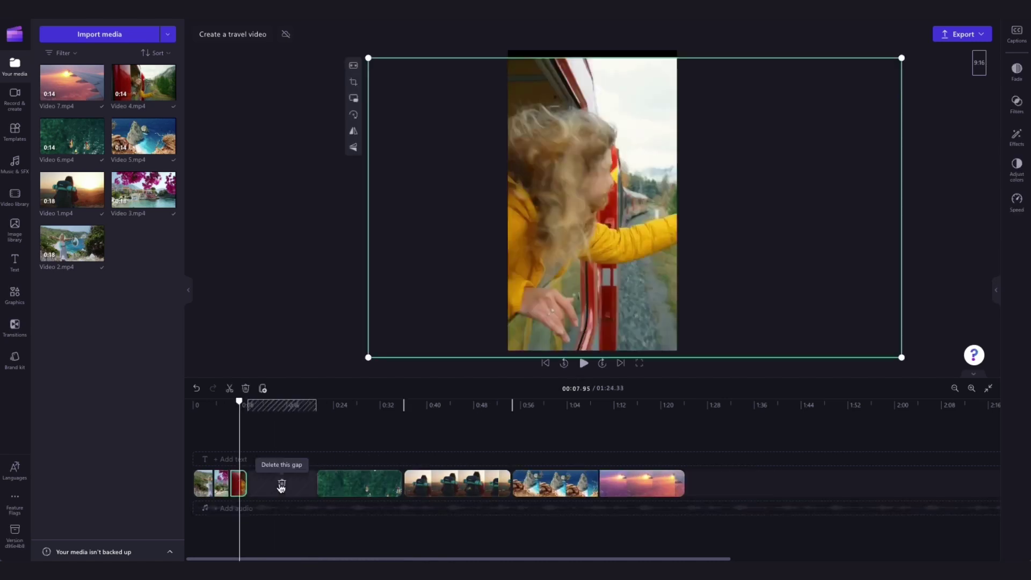
pyautogui.click(267, 486)
pyautogui.moveTo(387, 481); pyautogui.dragTo(328, 483)
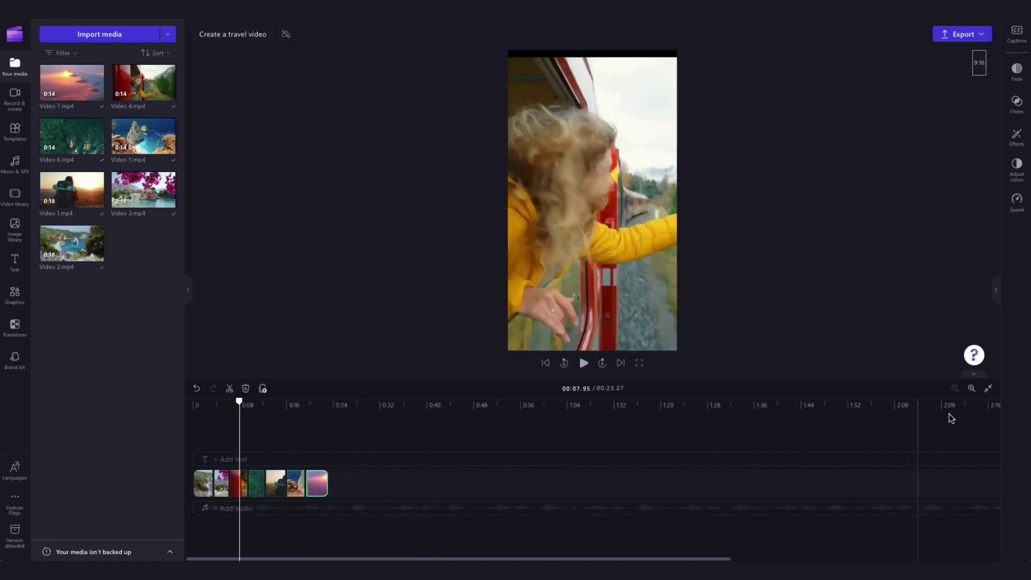
pyautogui.click(989, 389)
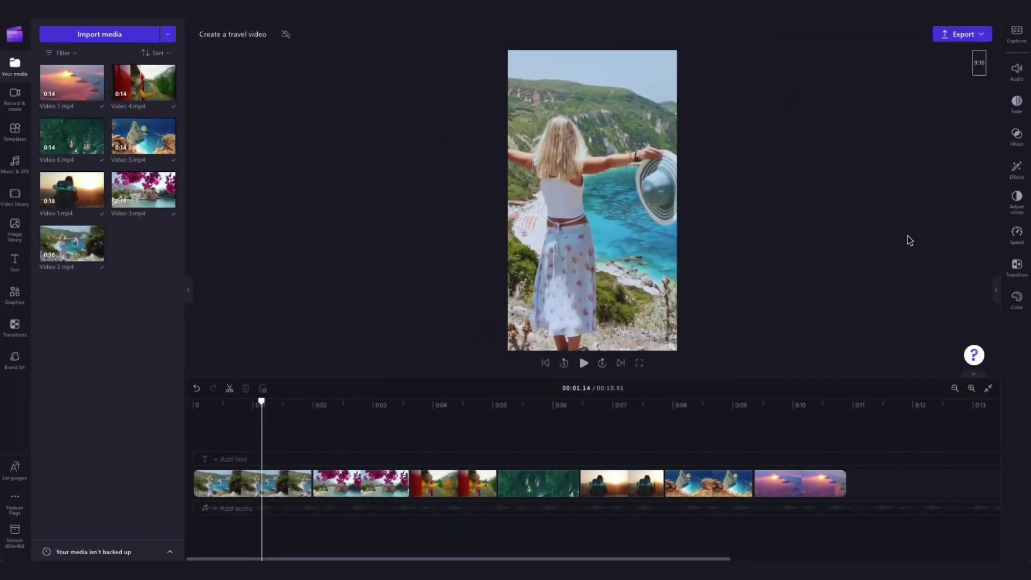
# Drag the Liquid streaks transition from the Transitions gallery between the first two clips.
pyautogui.click(14, 327)
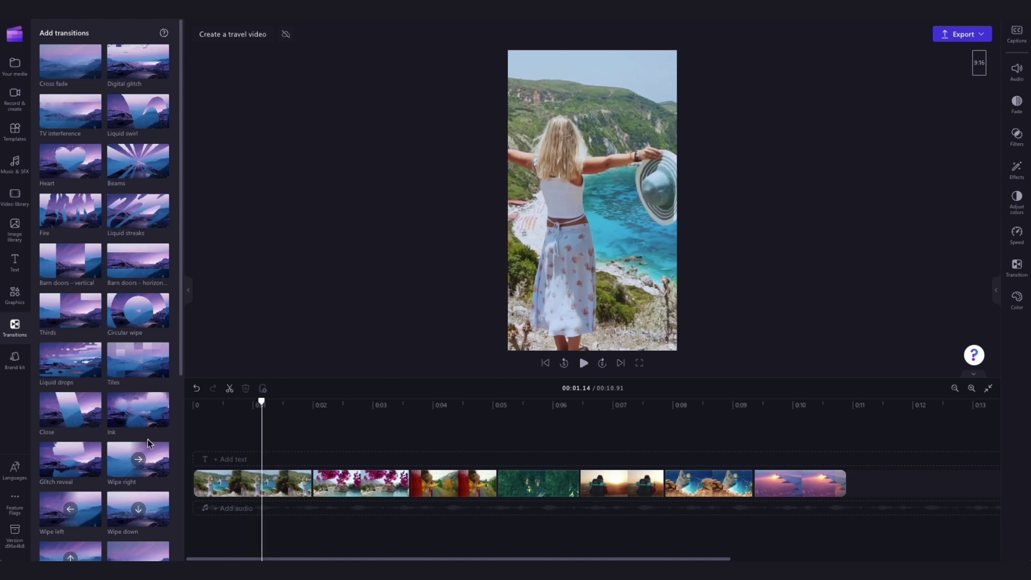
pyautogui.scroll(-3, 150, 445)
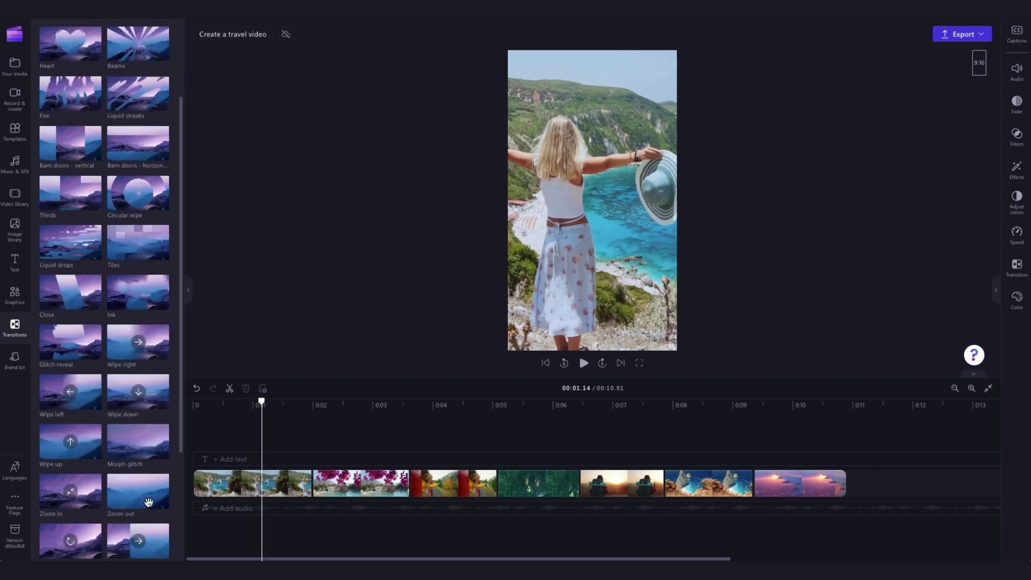
pyautogui.scroll(1, 175, 485)
pyautogui.scroll(3, 175, 484)
pyautogui.moveTo(138, 203); pyautogui.dragTo(260, 243)
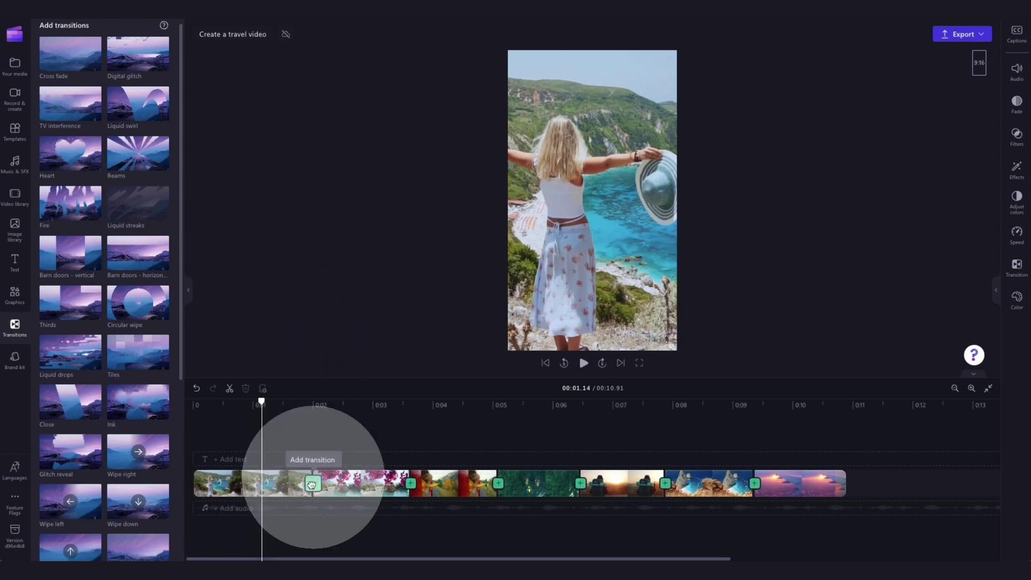
pyautogui.moveTo(260, 243); pyautogui.dragTo(312, 483)
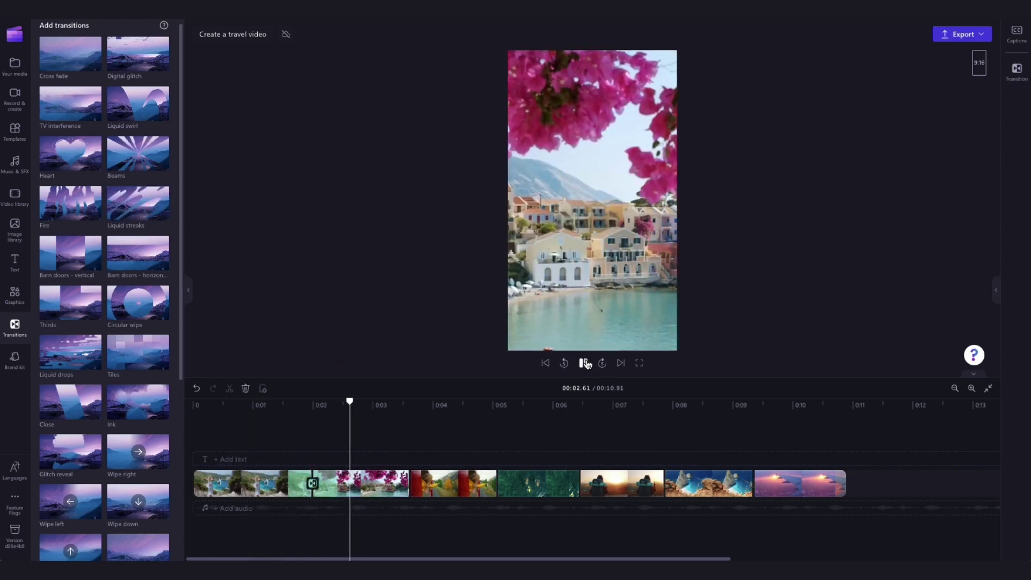
# Change the first transition to Barn doors - vertical with a 0.7-second duration.
pyautogui.click(585, 363)
pyautogui.click(1017, 74)
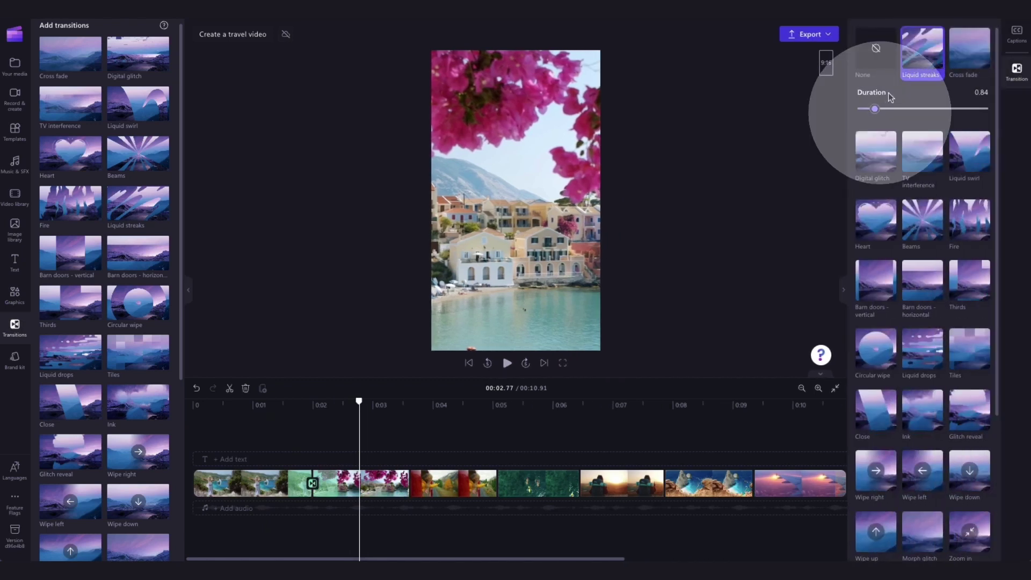
pyautogui.moveTo(876, 109)
pyautogui.mouseDown()
pyautogui.moveTo(938, 114)
pyautogui.moveTo(872, 115)
pyautogui.mouseUp()
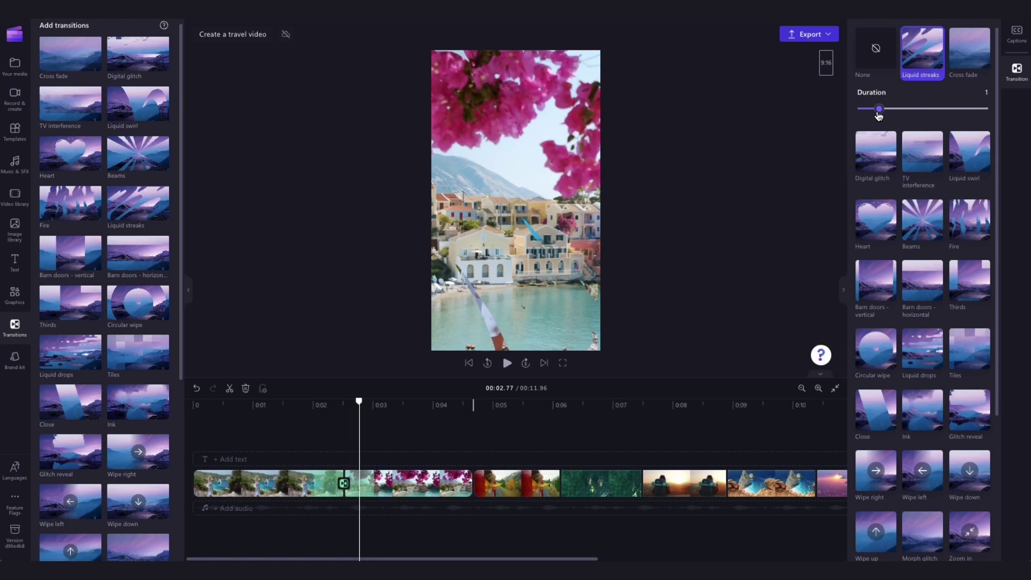
pyautogui.click(876, 294)
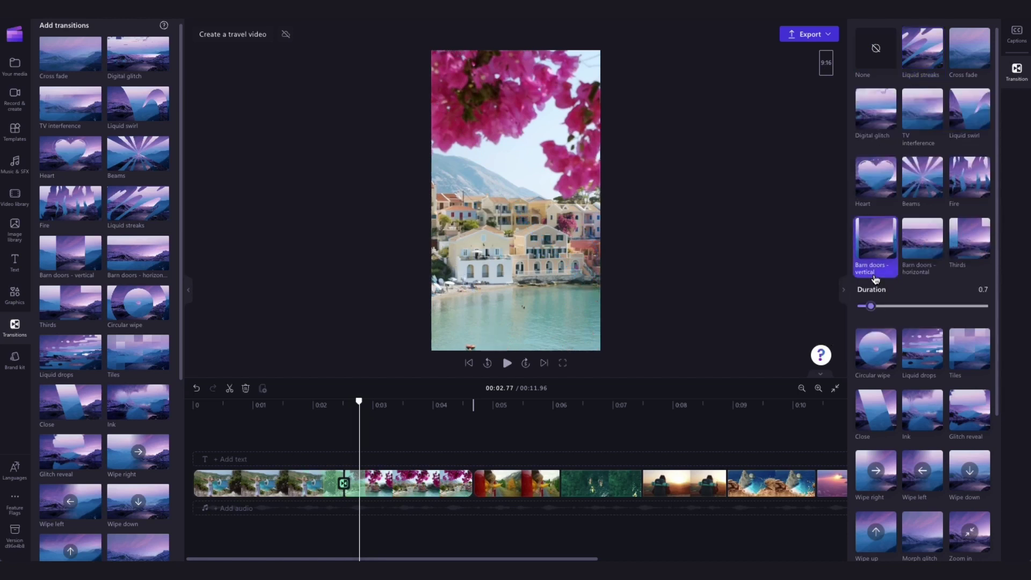
# Replay the sequence from the first transition to check the change.
pyautogui.click(315, 426)
pyautogui.click(507, 362)
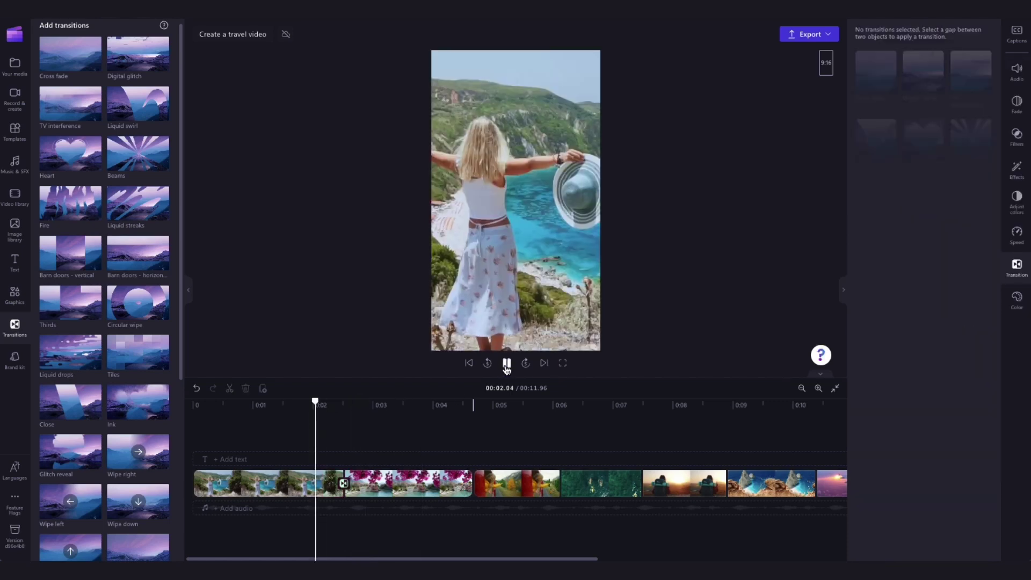
pyautogui.click(507, 363)
pyautogui.click(344, 484)
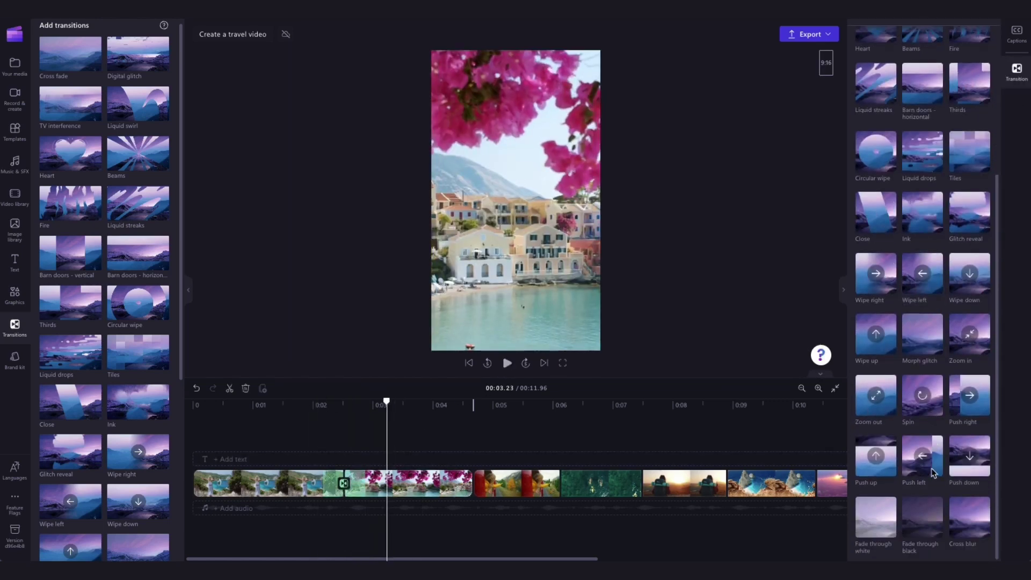
pyautogui.click(319, 437)
pyautogui.click(506, 363)
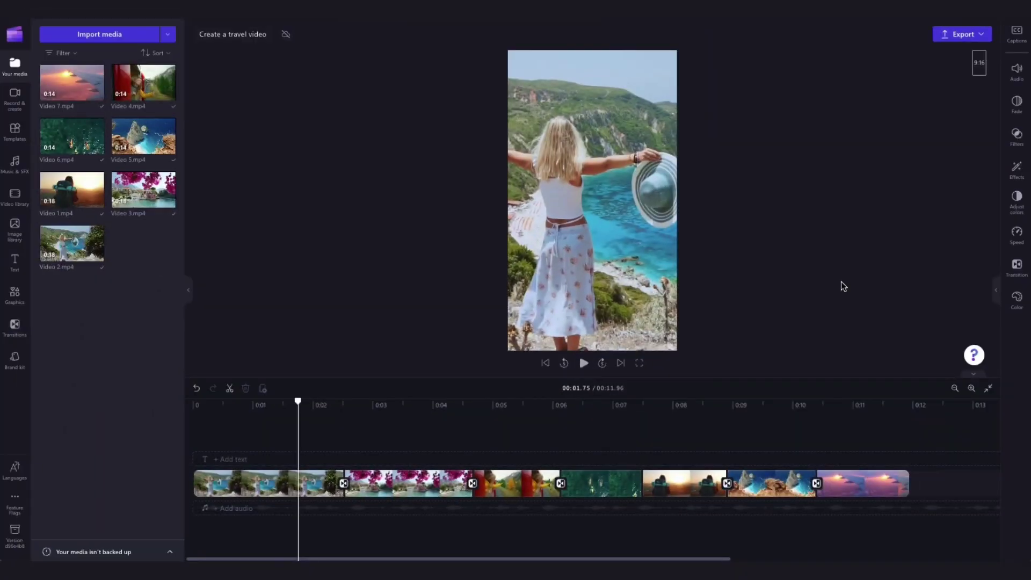
# Drag the Gliding Title template onto the timeline and stretch it to the second clip's end.
pyautogui.click(10, 270)
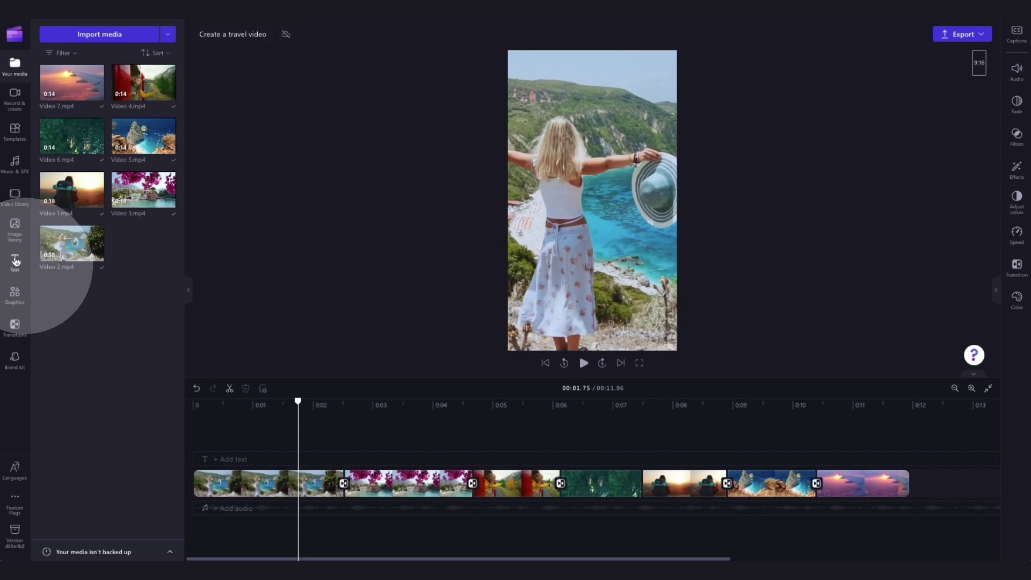
pyautogui.scroll(-2, 180, 360)
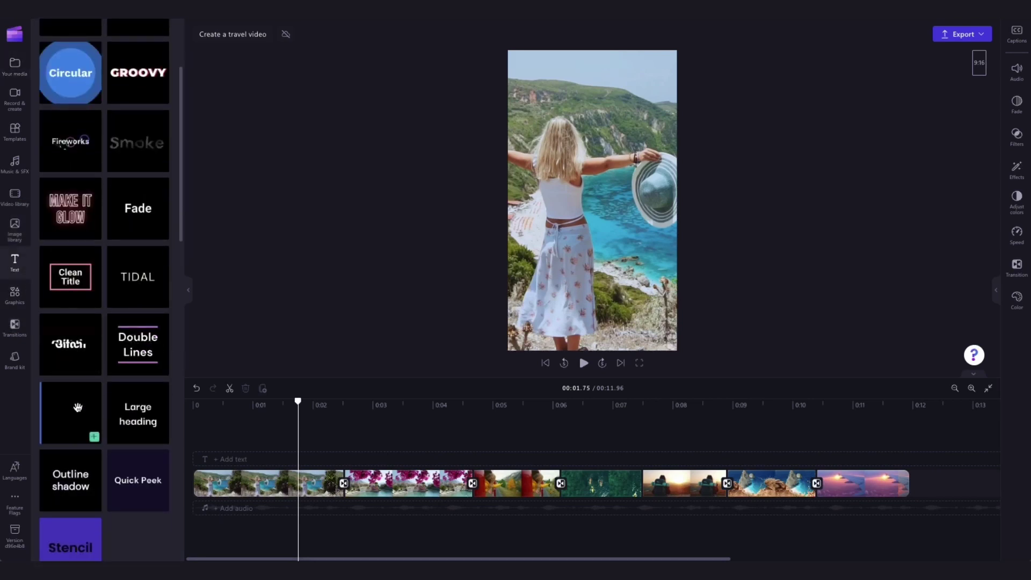
pyautogui.moveTo(138, 414)
pyautogui.scroll(-5, 178, 424)
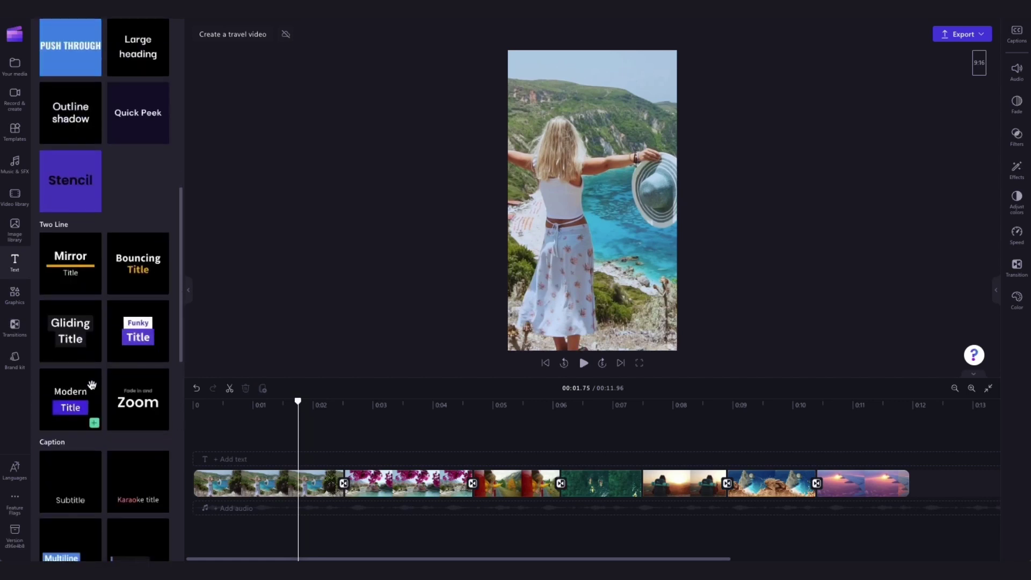
pyautogui.click(68, 331)
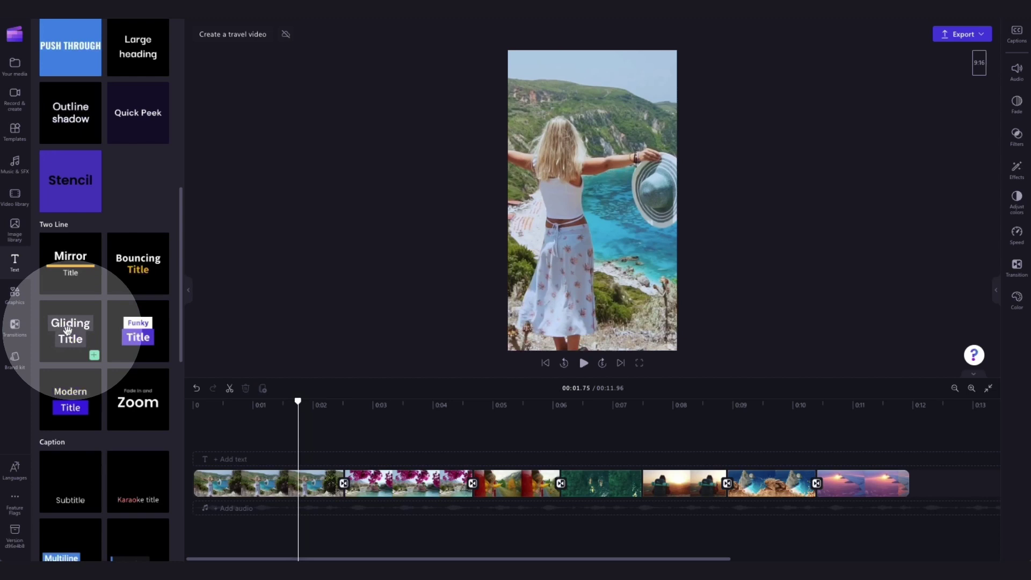
pyautogui.moveTo(68, 331); pyautogui.dragTo(203, 454)
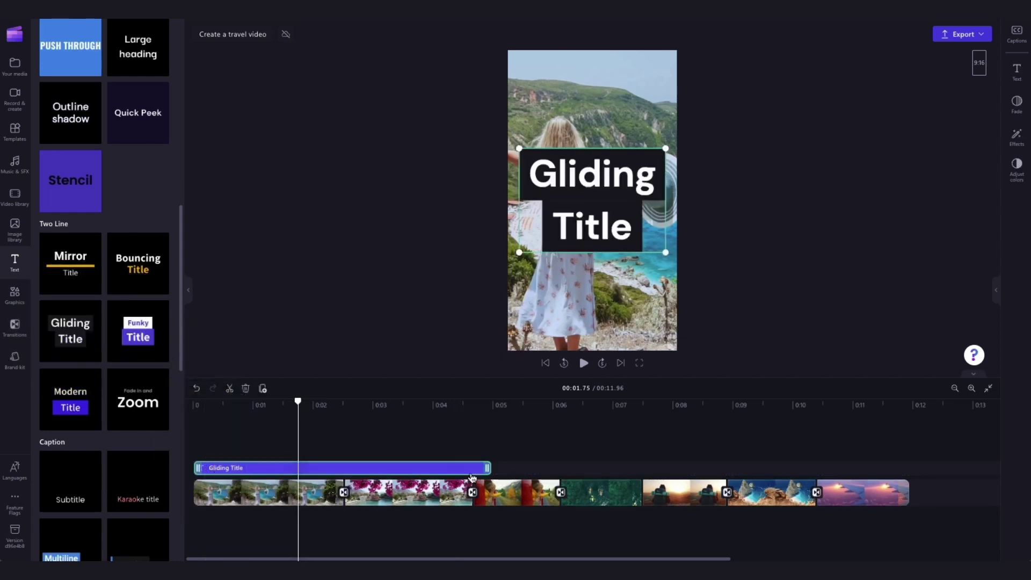
pyautogui.moveTo(487, 467)
pyautogui.mouseDown()
pyautogui.moveTo(764, 471)
pyautogui.moveTo(323, 468)
pyautogui.moveTo(478, 468)
pyautogui.moveTo(444, 467)
pyautogui.moveTo(470, 468)
pyautogui.mouseUp()
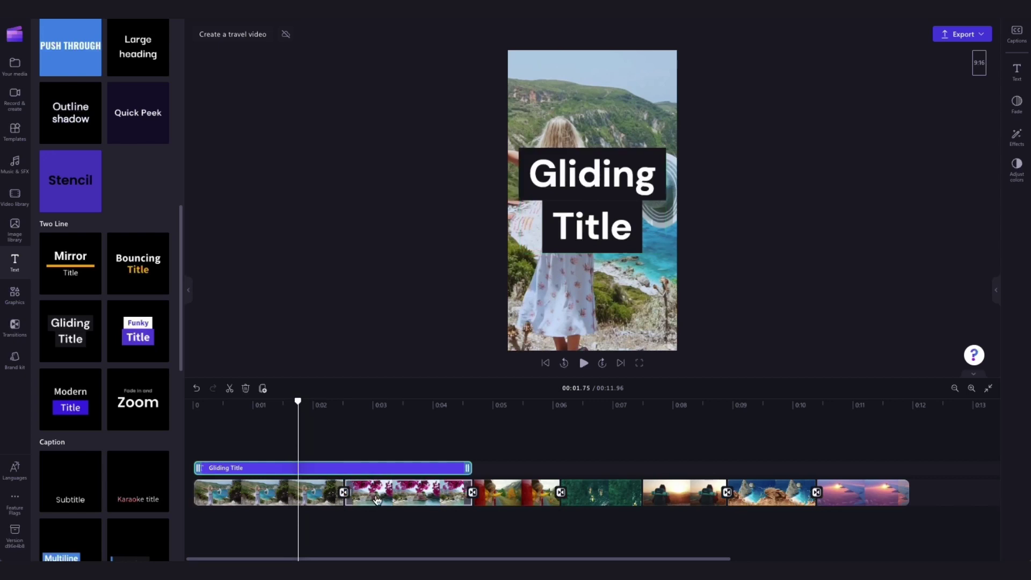
# Change the title to 'Euro Trip' over '2023' in Spartan, smaller and lower.
pyautogui.click(1015, 73)
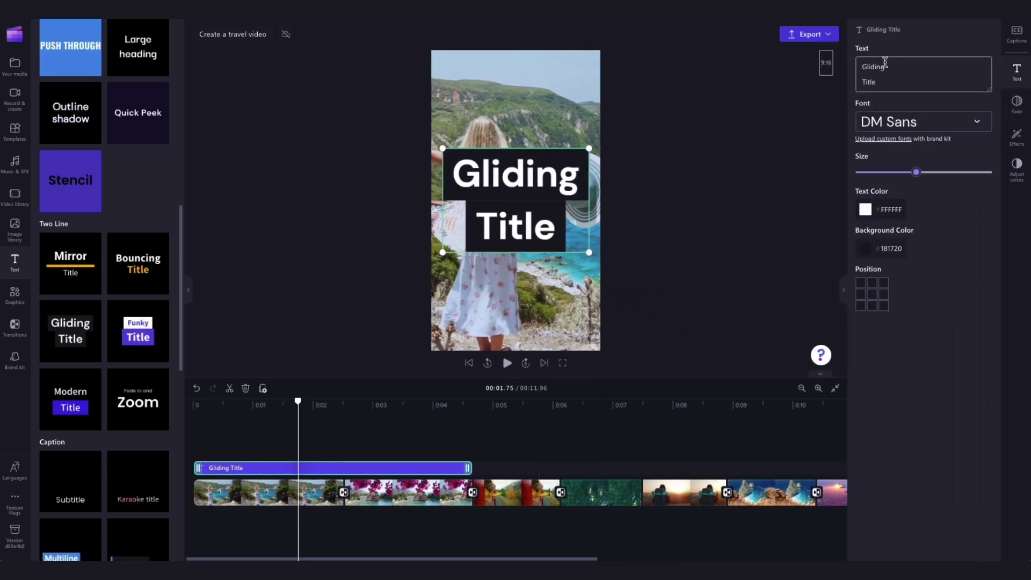
pyautogui.click(867, 67)
pyautogui.hotkey('ctrl', 'a')
pyautogui.write('E')
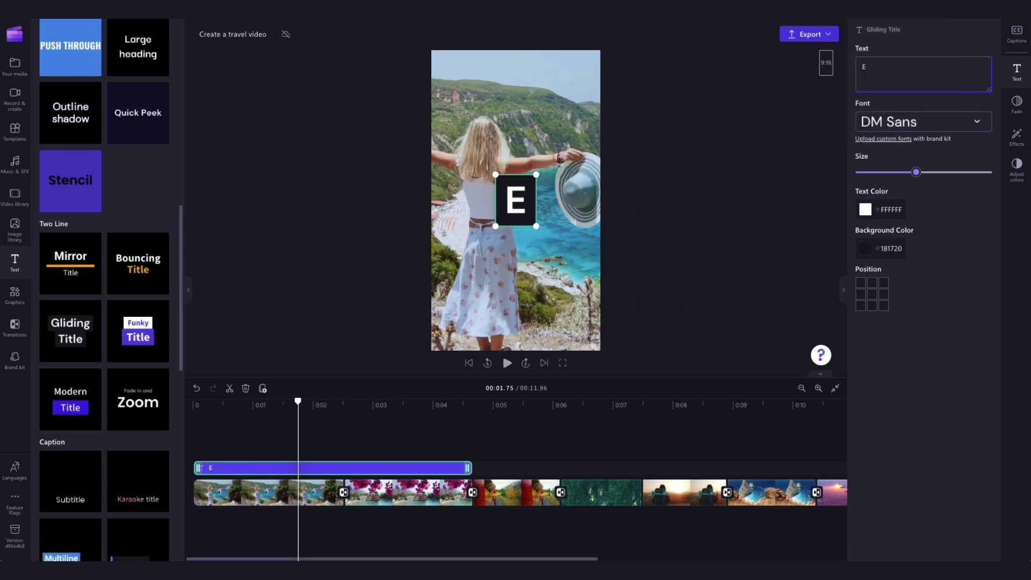
pyautogui.write('uro Trip')
pyautogui.press('Return')
pyautogui.write('2023')
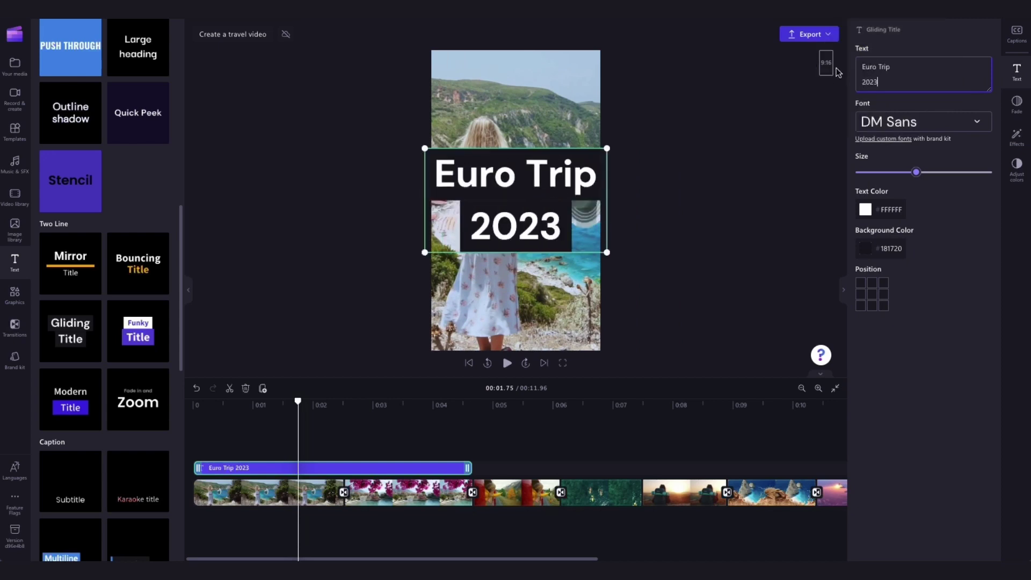
pyautogui.click(907, 126)
pyautogui.scroll(-5, 924, 303)
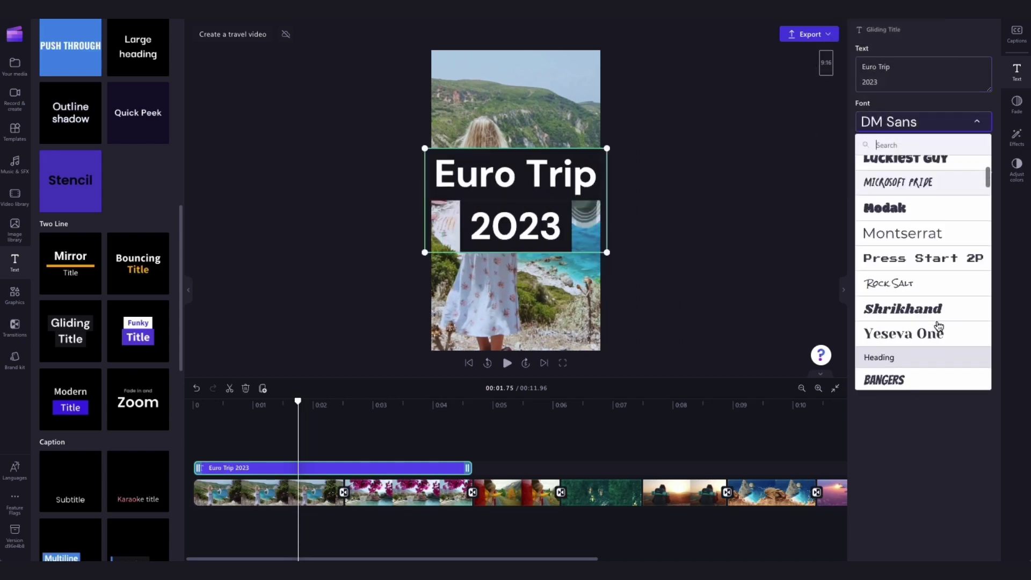
pyautogui.click(934, 282)
pyautogui.click(958, 121)
pyautogui.scroll(-5, 935, 332)
pyautogui.scroll(-5, 935, 332)
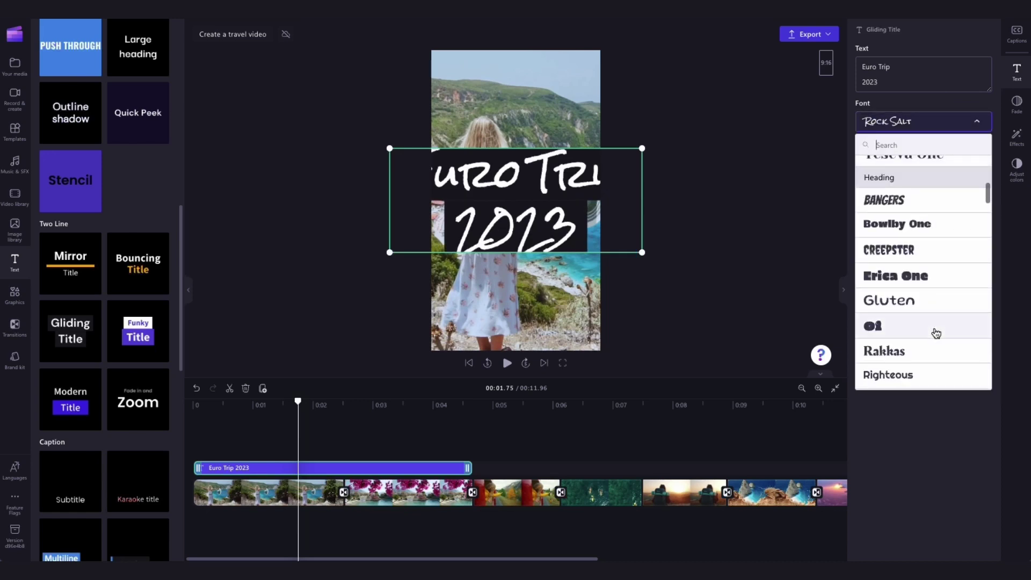
pyautogui.scroll(-3, 936, 314)
pyautogui.moveTo(916, 173)
pyautogui.mouseDown()
pyautogui.moveTo(902, 174)
pyautogui.moveTo(955, 174)
pyautogui.moveTo(887, 175)
pyautogui.mouseUp()
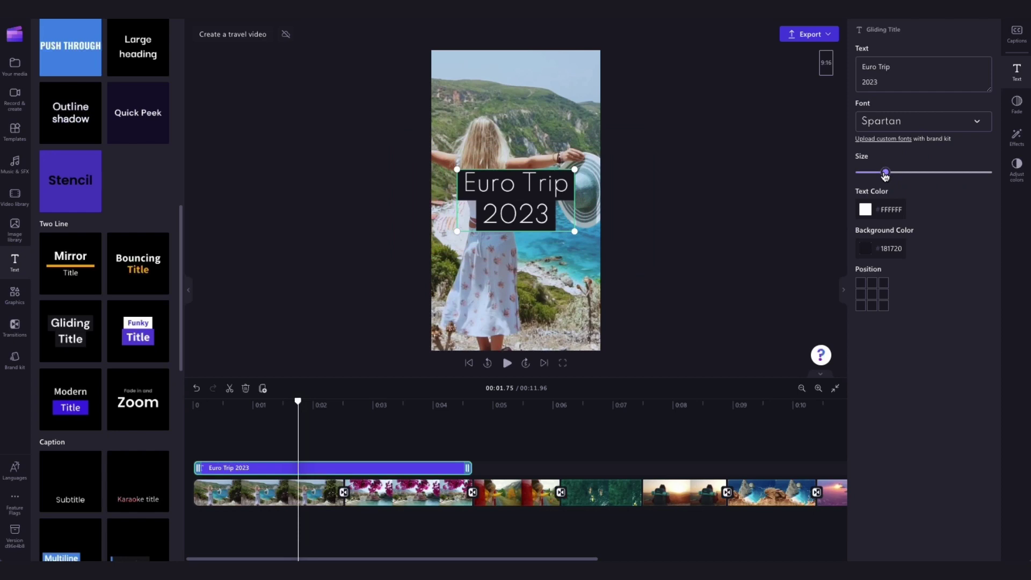
pyautogui.moveTo(515, 197)
pyautogui.mouseDown()
pyautogui.moveTo(523, 215)
pyautogui.moveTo(508, 196)
pyautogui.mouseUp()
# Set the title text colour to white.
pyautogui.click(865, 209)
pyautogui.click(930, 296)
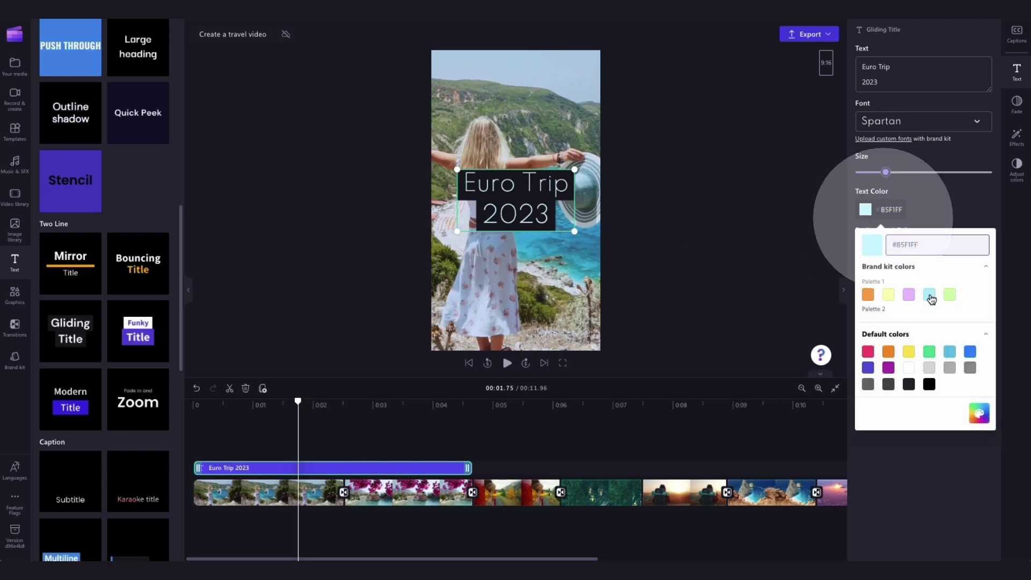
pyautogui.click(950, 368)
pyautogui.click(909, 384)
pyautogui.click(865, 212)
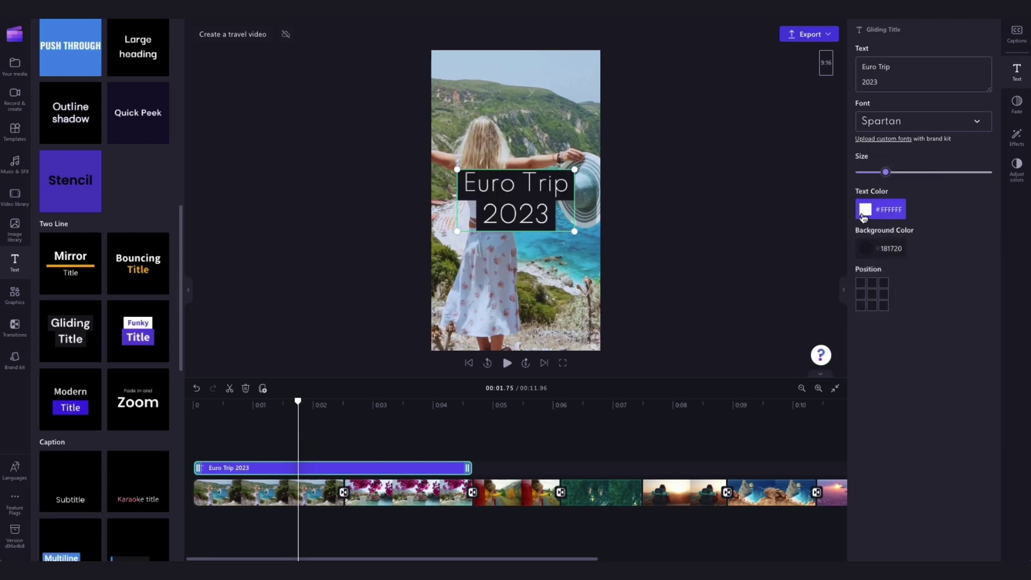
# Give the title a light cyan background, then play from the start to check it.
pyautogui.click(865, 248)
pyautogui.click(908, 406)
pyautogui.click(908, 332)
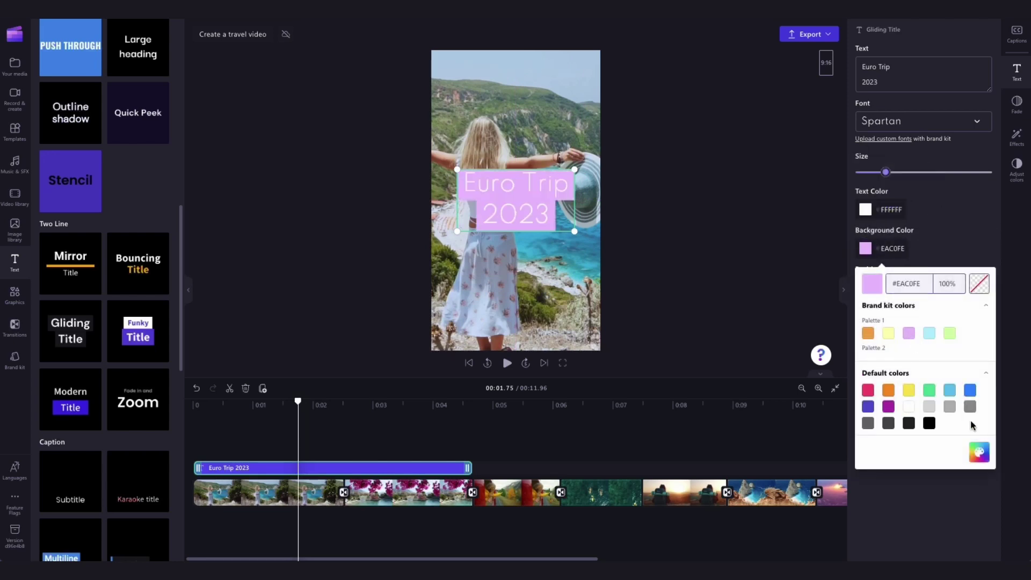
pyautogui.click(979, 452)
pyautogui.moveTo(904, 392); pyautogui.dragTo(928, 392)
pyautogui.click(893, 303)
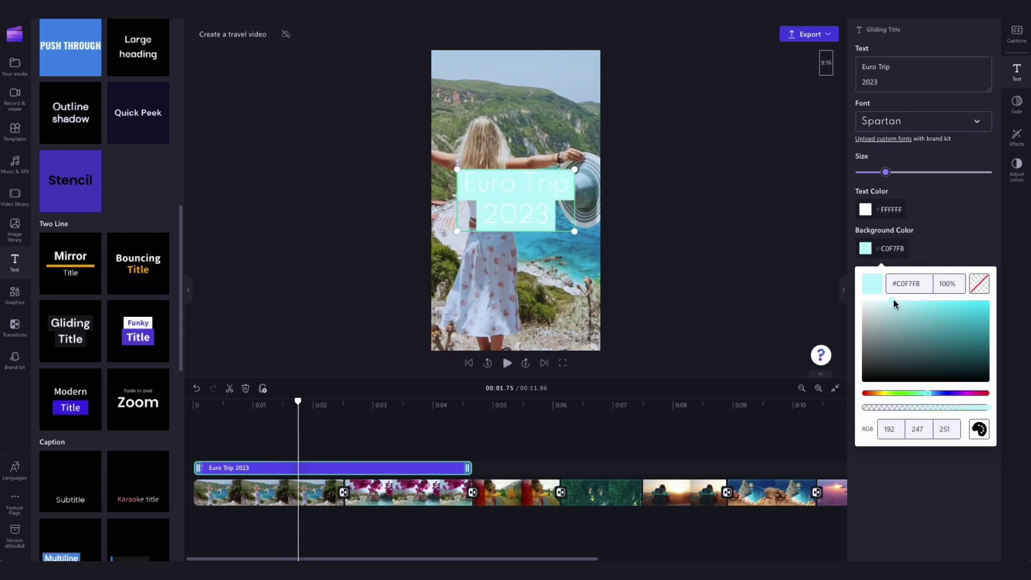
pyautogui.moveTo(893, 303); pyautogui.dragTo(934, 306)
pyautogui.click(792, 304)
pyautogui.click(468, 364)
pyautogui.click(506, 363)
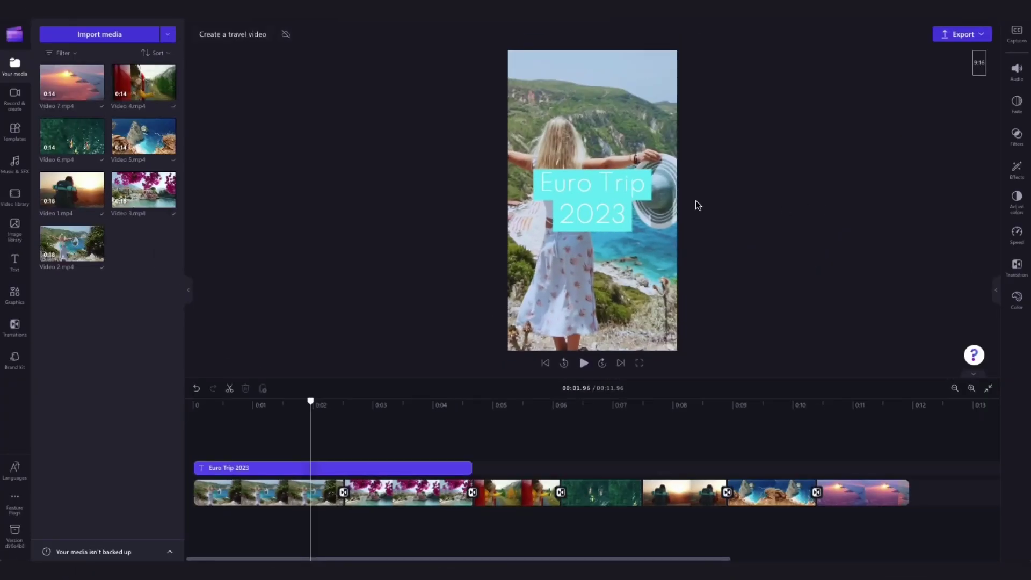
# Add the 'Tropical House Fashion Travel Explainer' track beneath the clips and lower its volume.
pyautogui.click(11, 171)
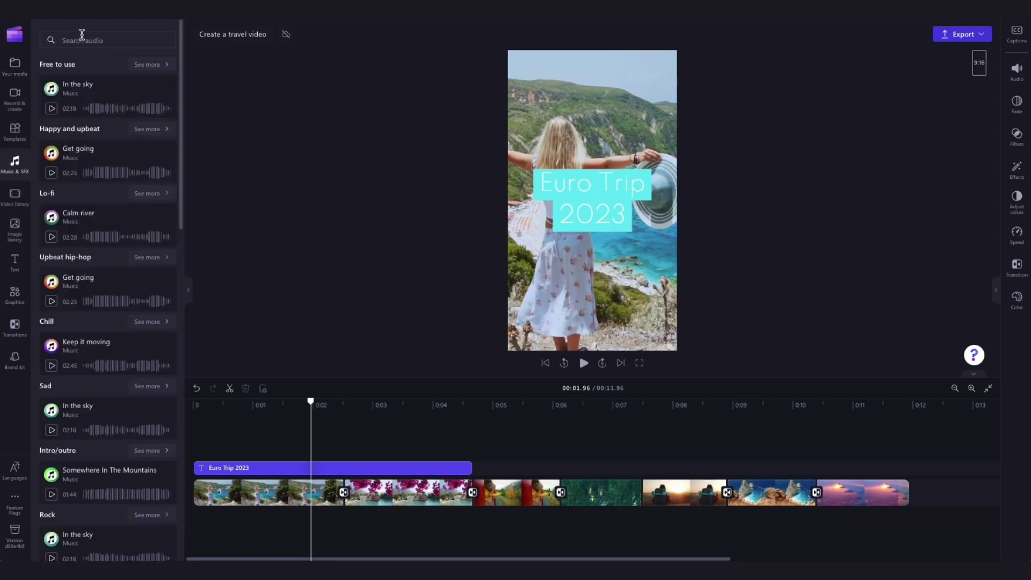
pyautogui.click(82, 39)
pyautogui.write('tropical ho')
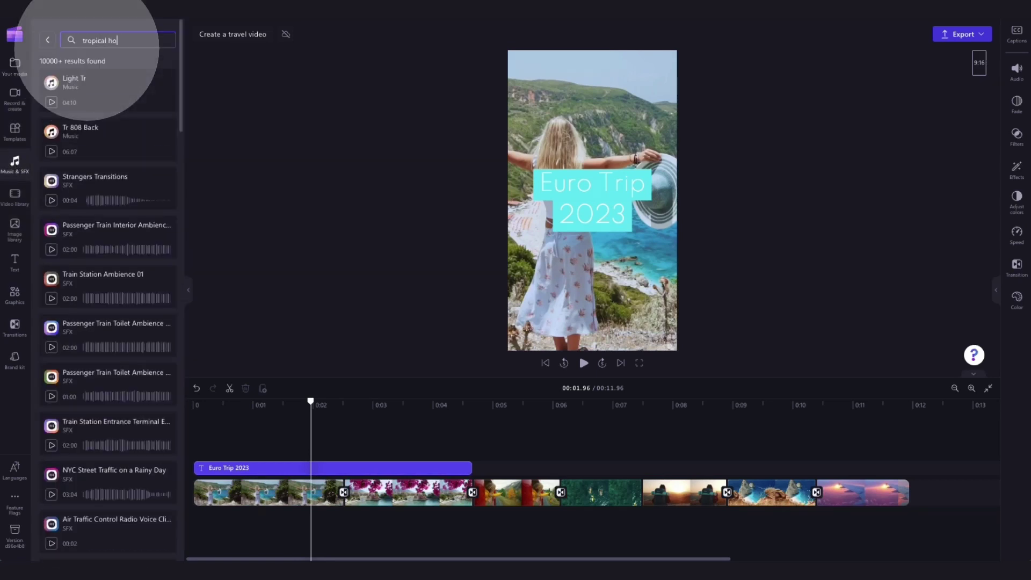
pyautogui.write('use')
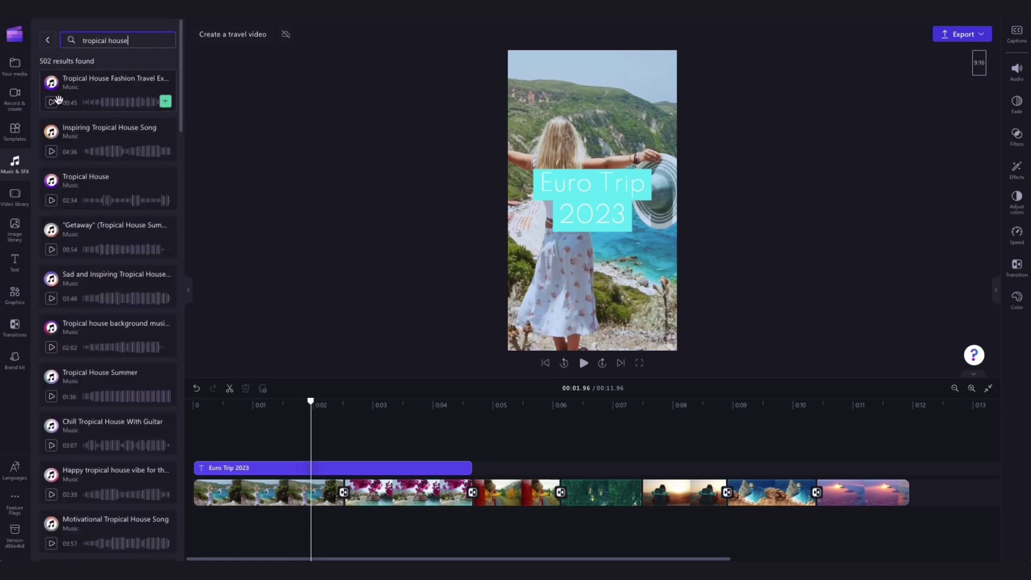
pyautogui.click(56, 100)
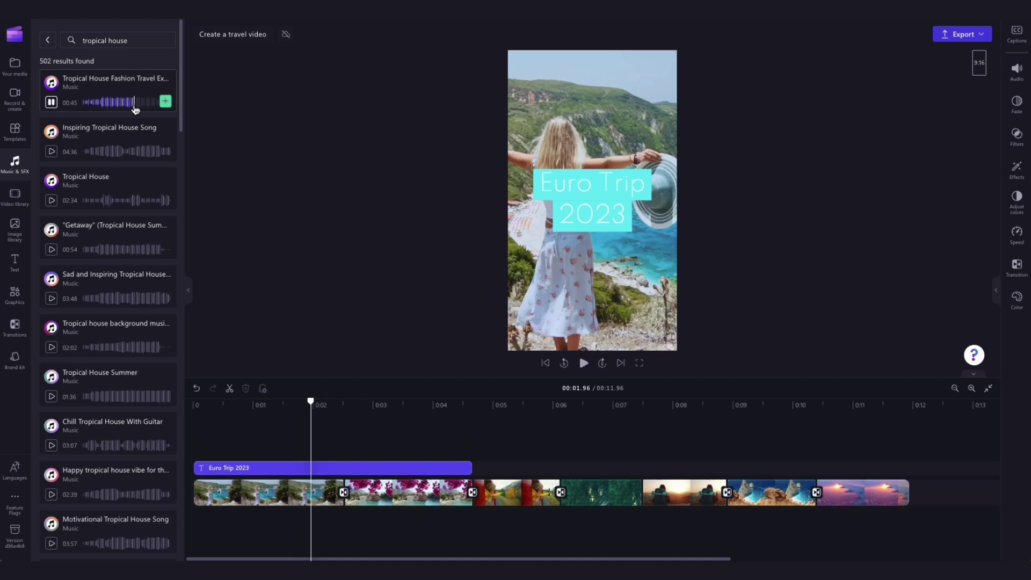
pyautogui.click(78, 82)
pyautogui.moveTo(84, 82)
pyautogui.mouseDown()
pyautogui.moveTo(209, 518)
pyautogui.moveTo(260, 509)
pyautogui.mouseUp()
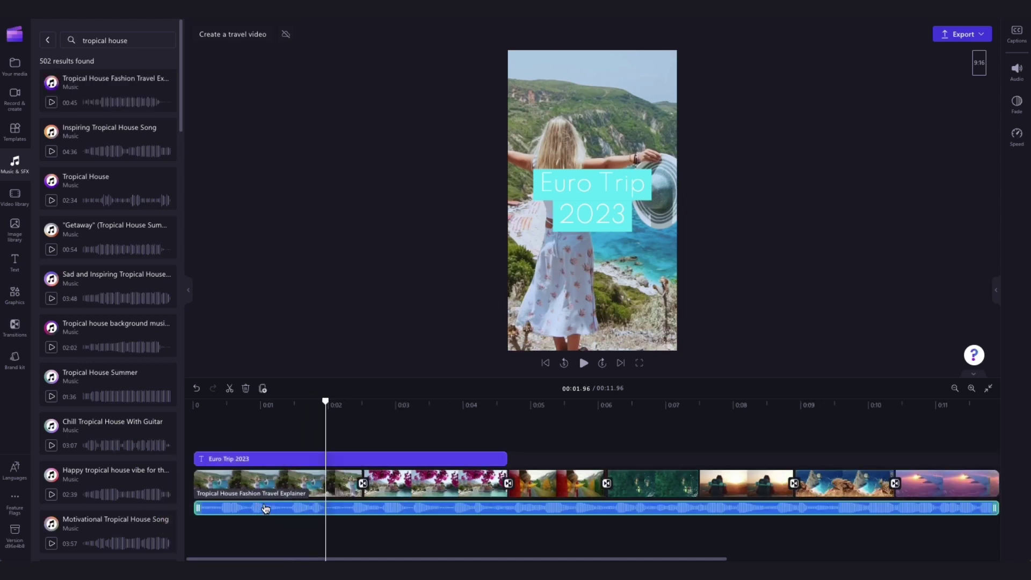
pyautogui.click(1015, 96)
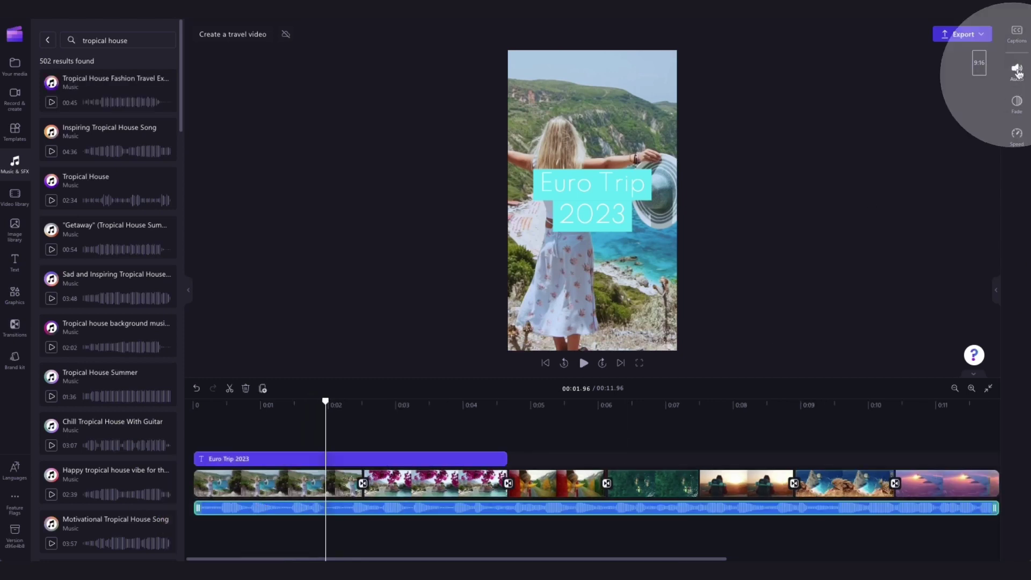
pyautogui.moveTo(939, 69)
pyautogui.mouseDown()
pyautogui.moveTo(906, 69)
pyautogui.moveTo(931, 67)
pyautogui.moveTo(916, 66)
pyautogui.mouseUp()
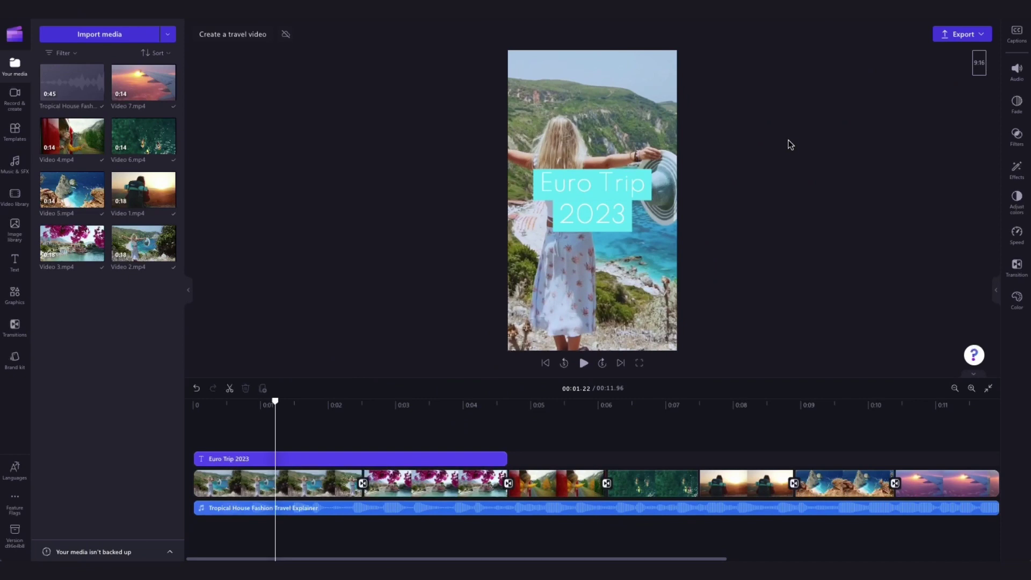
# Export the travel video at 720p, save the file to the computer, and play the finished preview.
pyautogui.click(964, 38)
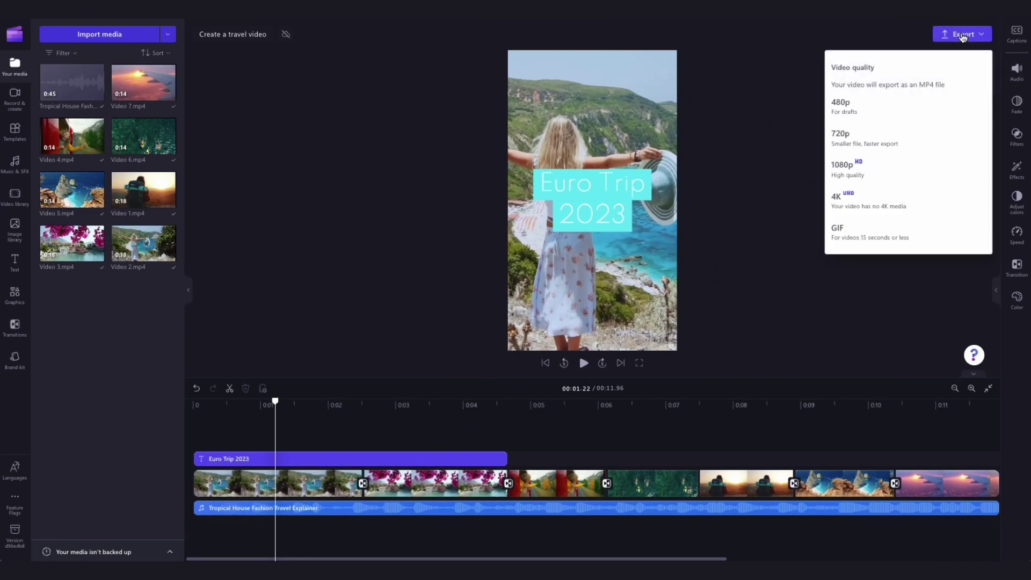
pyautogui.click(867, 164)
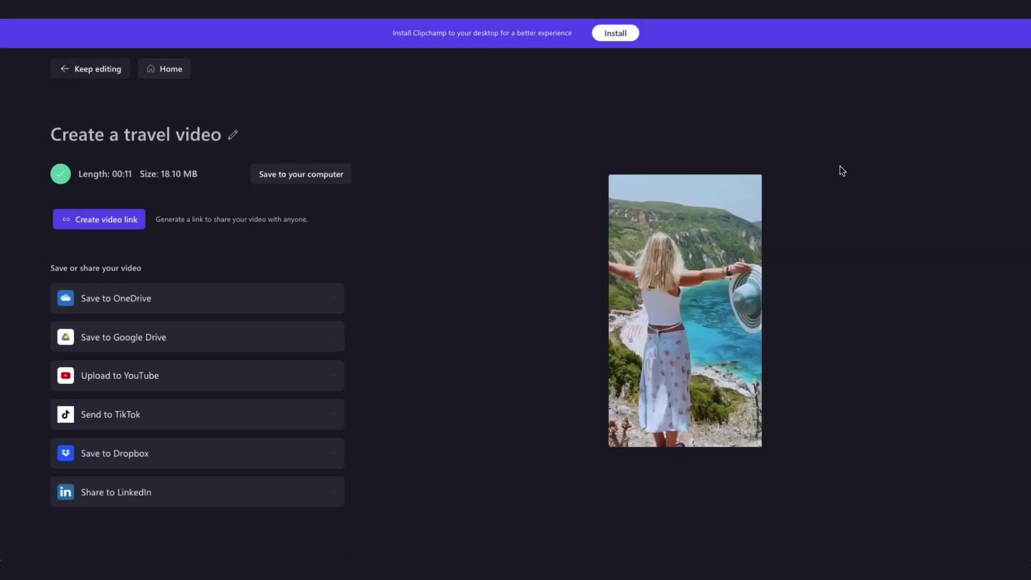
pyautogui.click(294, 175)
pyautogui.click(617, 298)
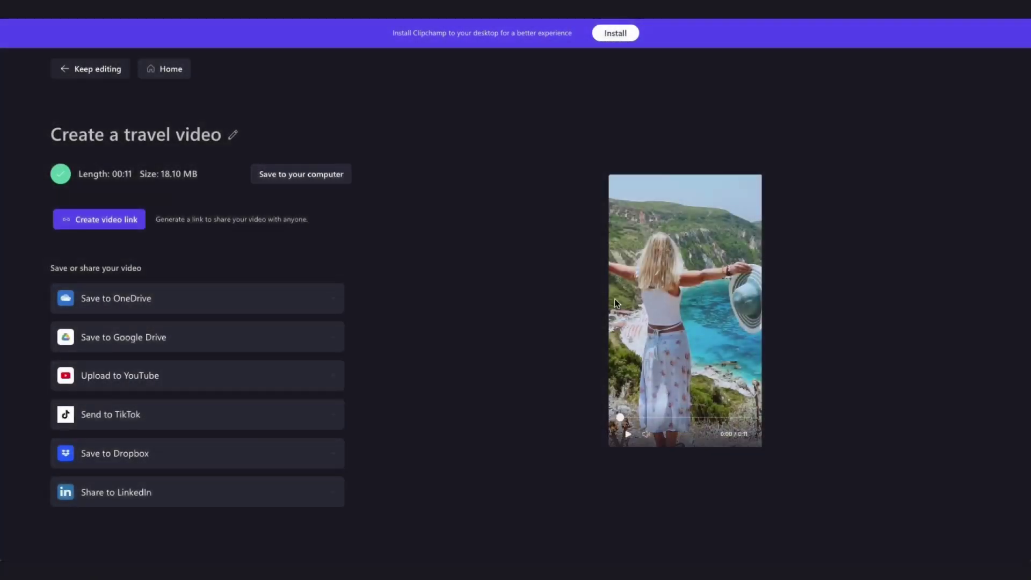
pyautogui.click(629, 435)
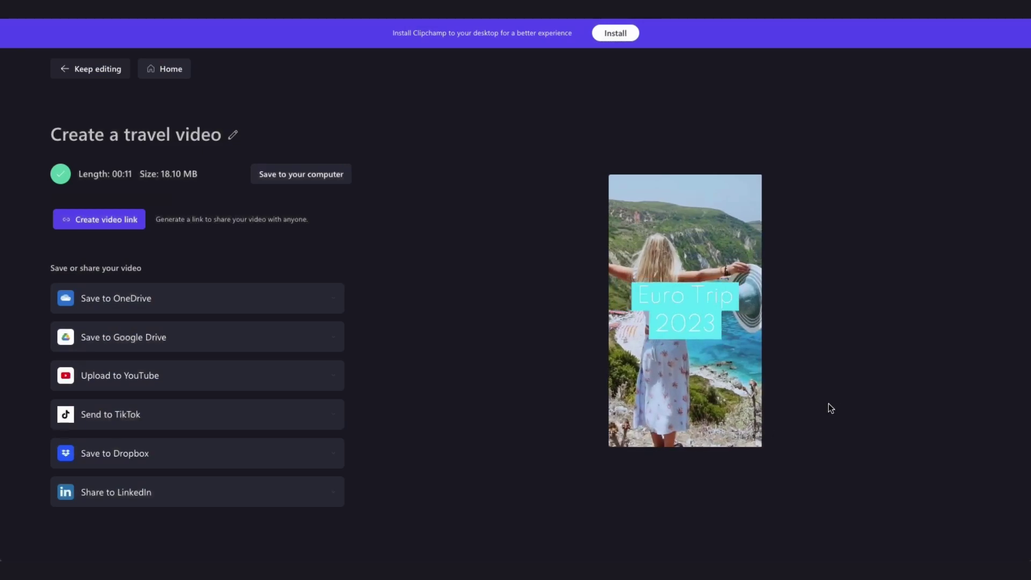